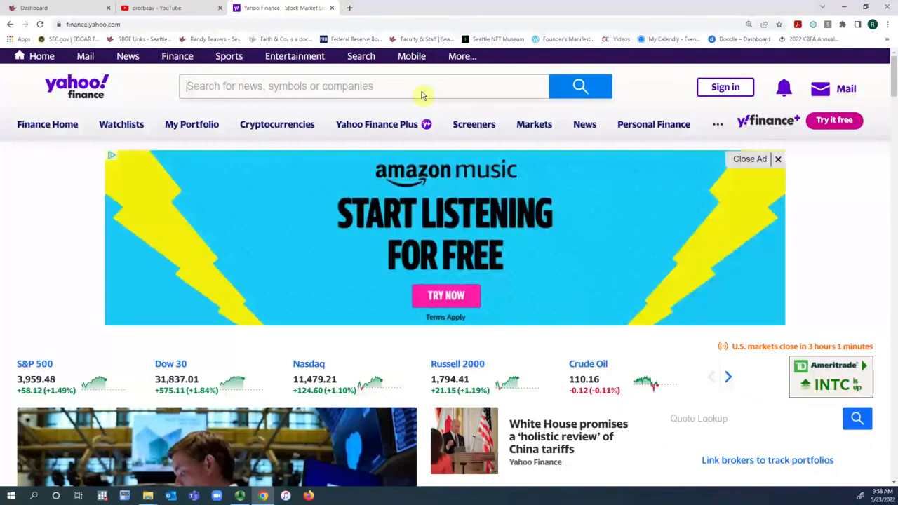
# Look up the stock symbol SBUX and open its historical data.
pyautogui.write('sbux')
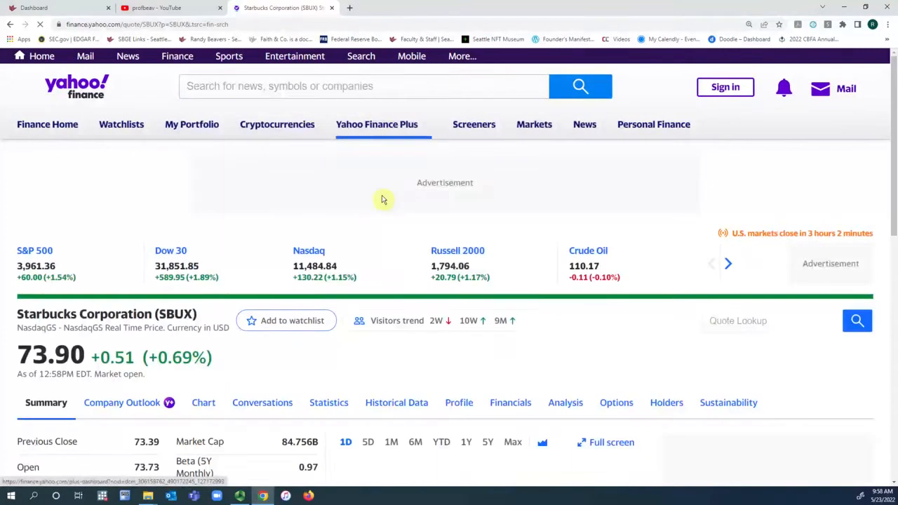
pyautogui.scroll(-2, 414, 253)
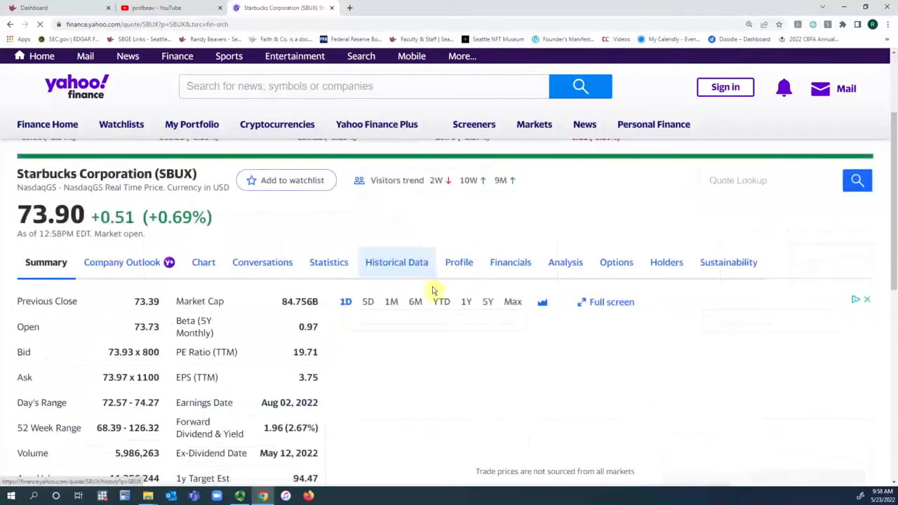
pyautogui.moveTo(302, 330); pyautogui.dragTo(320, 328)
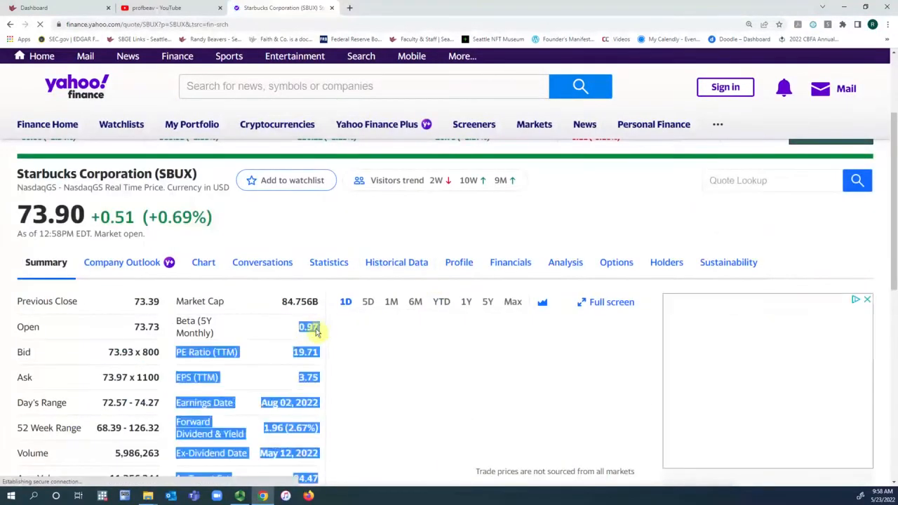
pyautogui.click(317, 332)
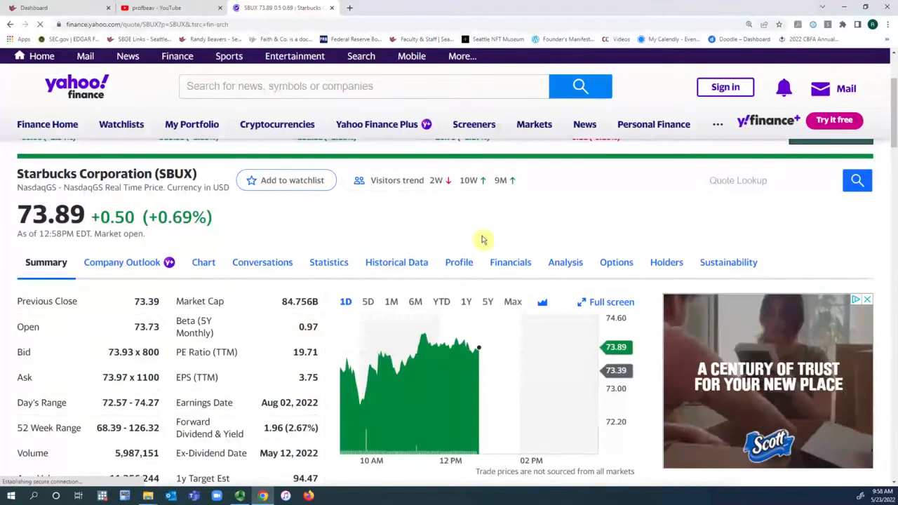
pyautogui.click(407, 261)
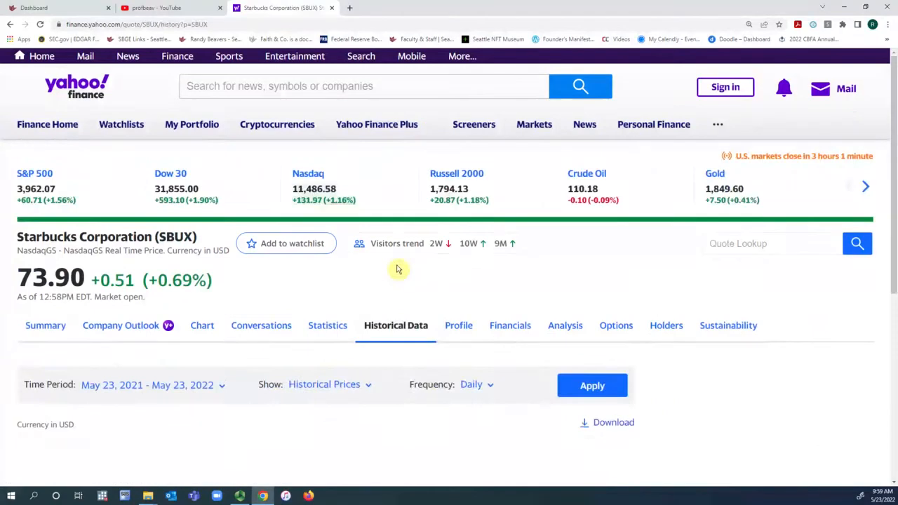
# Show the Starbucks price history with monthly frequency over a 5Y period and download it as a CSV file.
pyautogui.scroll(-2, 335, 288)
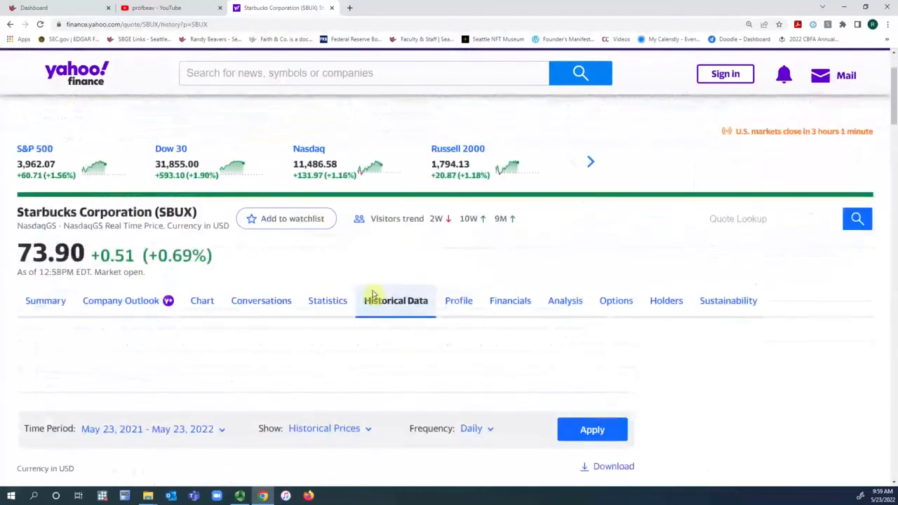
pyautogui.scroll(-3, 491, 326)
pyautogui.click(480, 289)
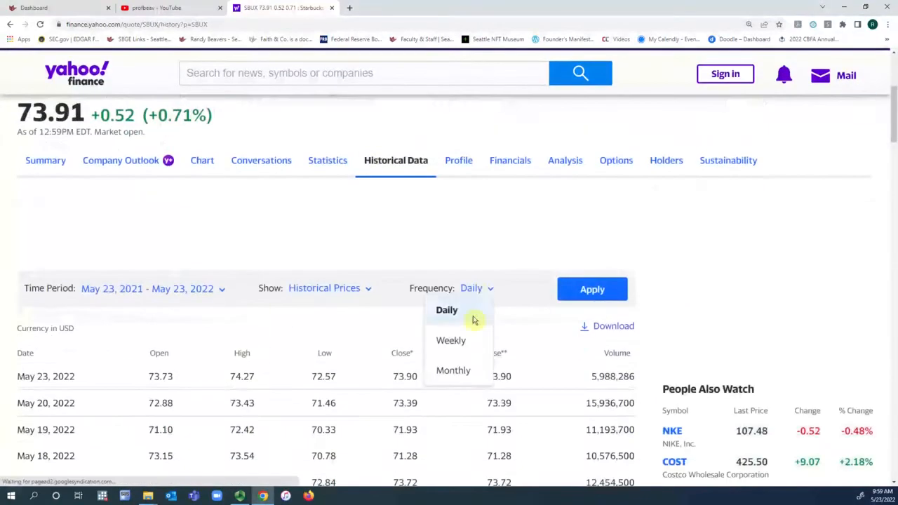
pyautogui.click(455, 370)
pyautogui.click(208, 291)
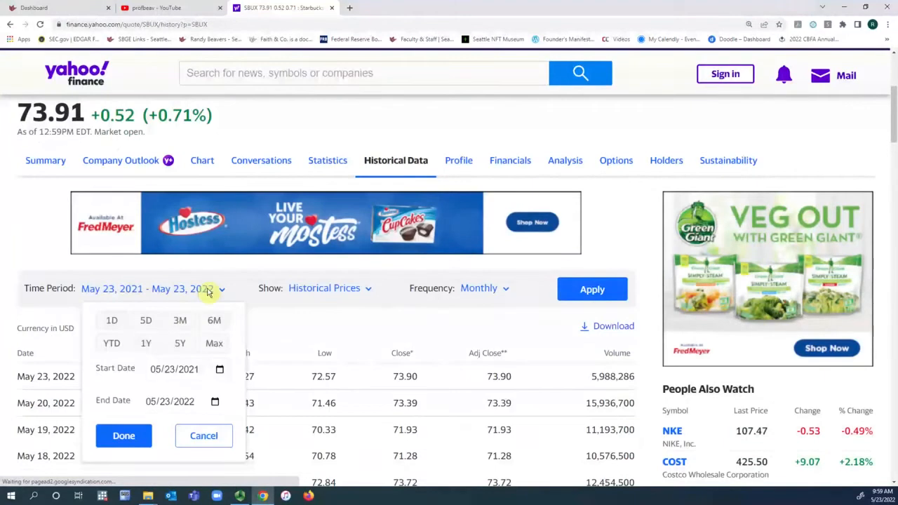
pyautogui.click(182, 344)
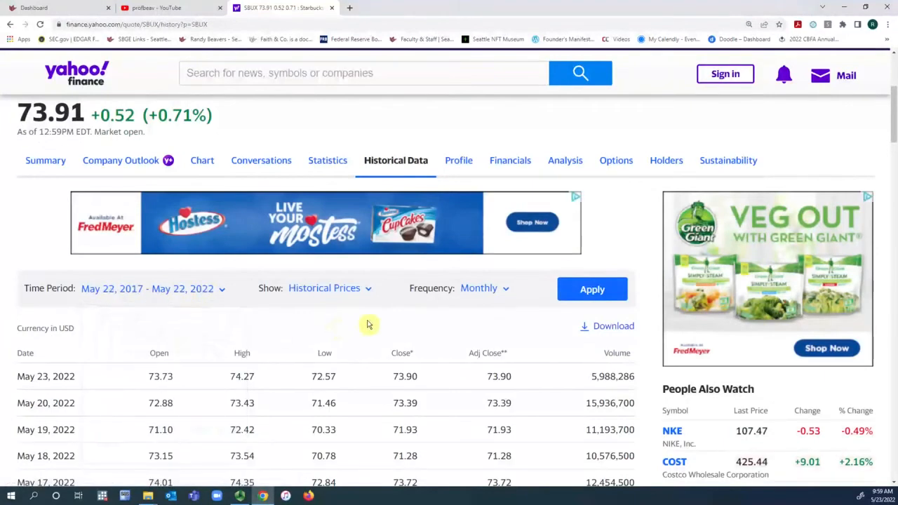
pyautogui.click(594, 293)
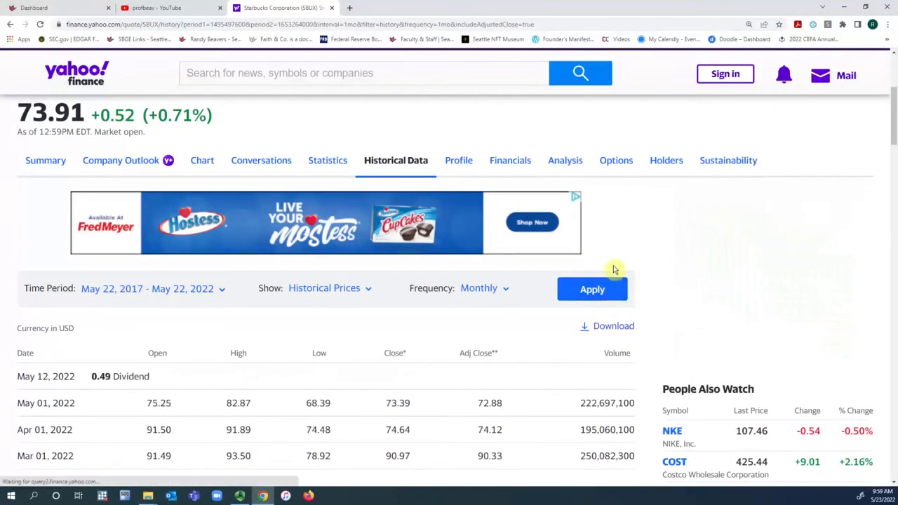
pyautogui.click(607, 330)
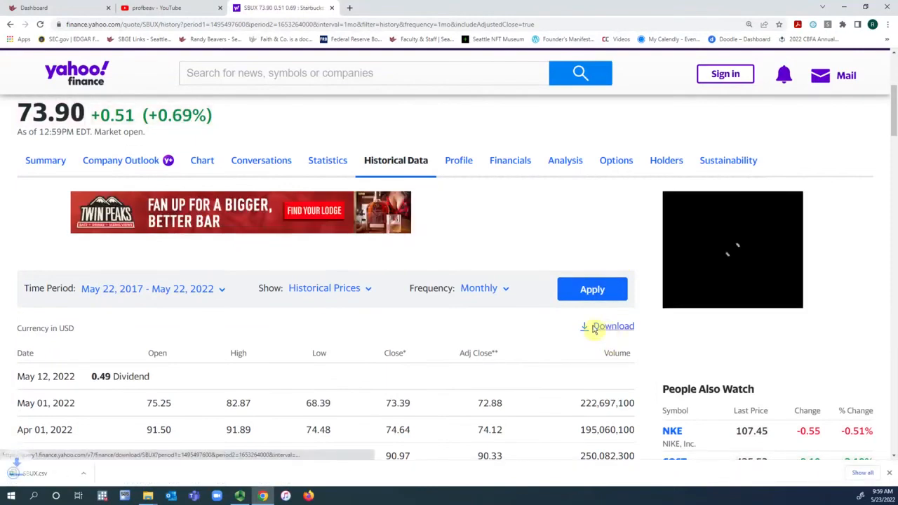
# Look up the S&P 500 index (^GSPC) and open its historical data.
pyautogui.click(321, 73)
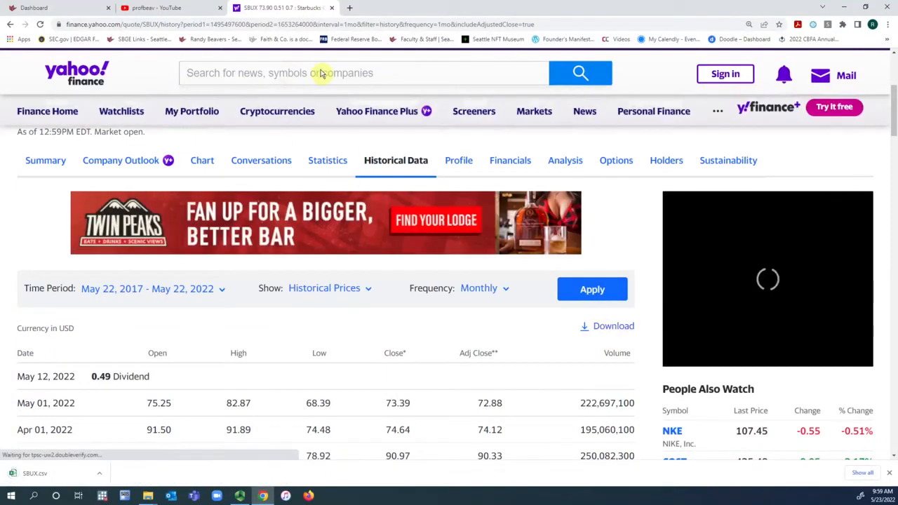
pyautogui.write('^')
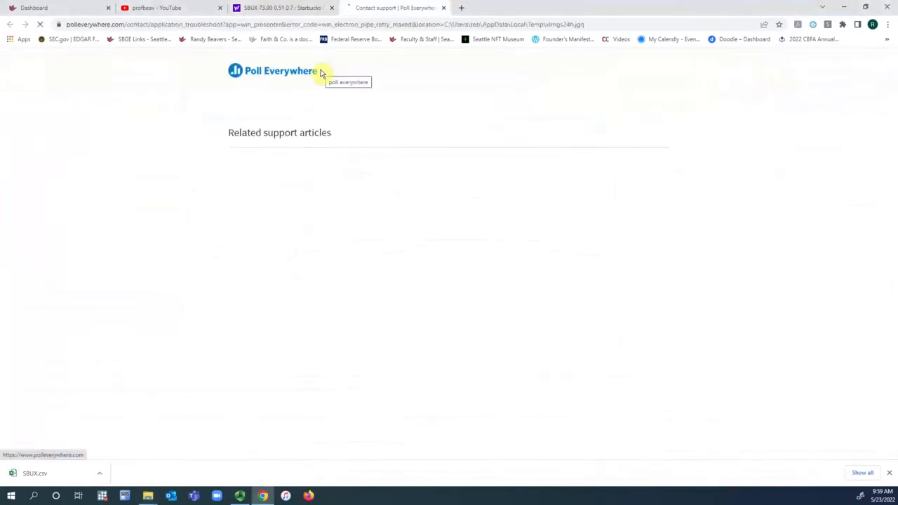
pyautogui.click(443, 8)
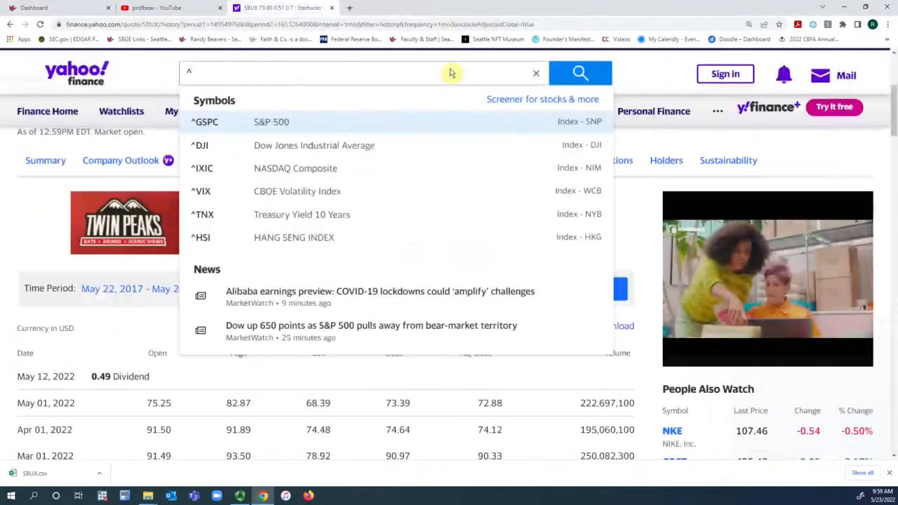
pyautogui.click(340, 124)
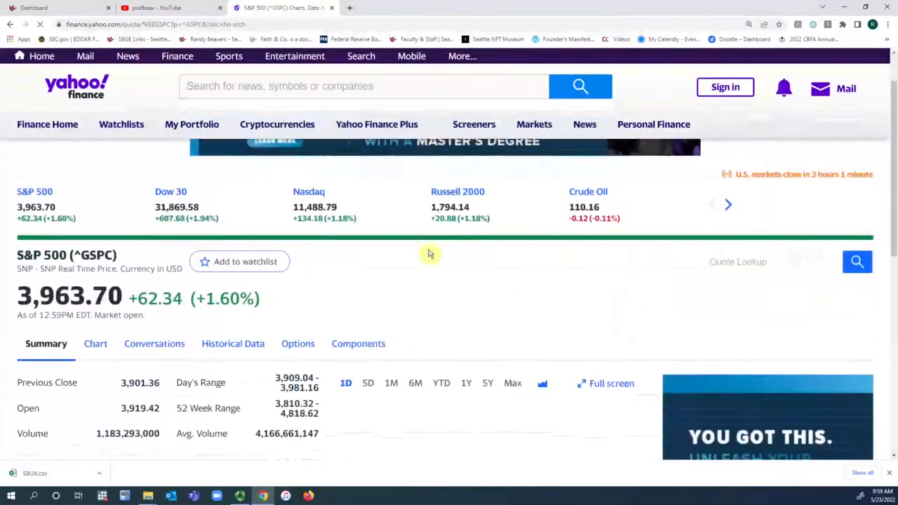
pyautogui.click(252, 309)
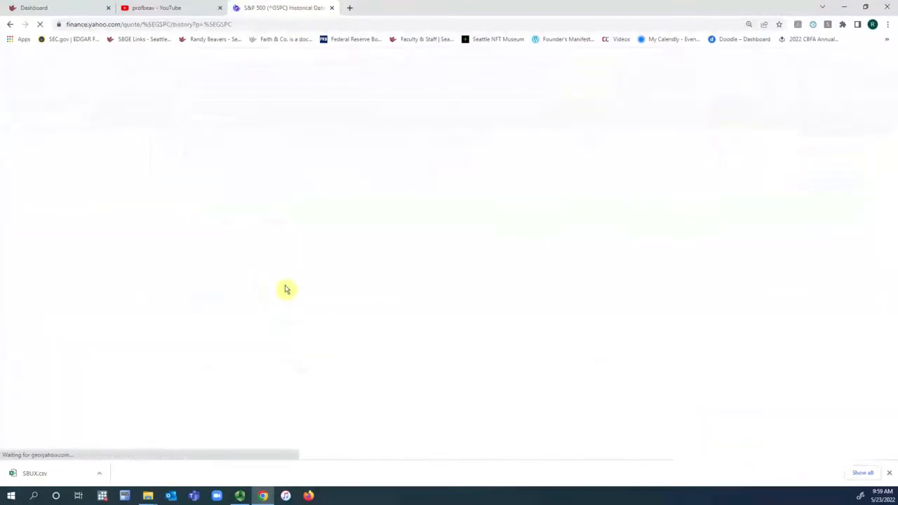
# Apply a 5Y time period and monthly frequency to the S&P 500 historical prices.
pyautogui.scroll(-1, 333, 290)
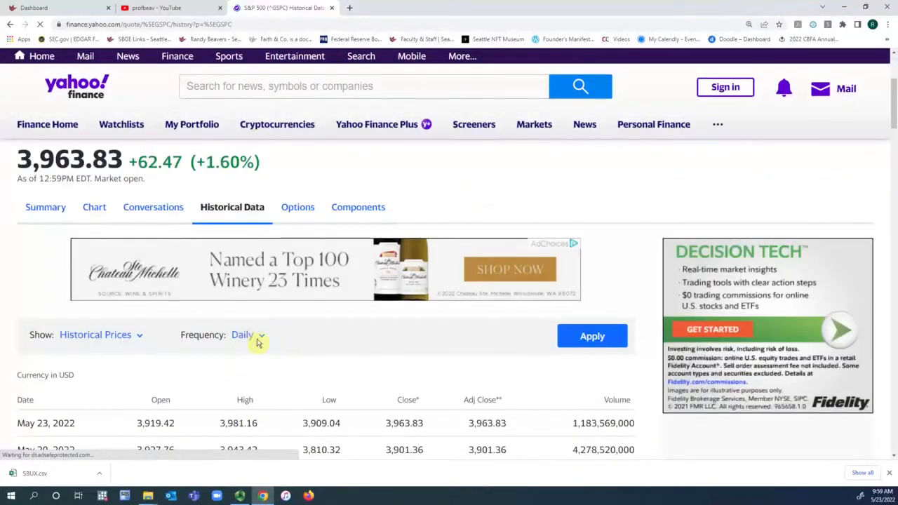
pyautogui.click(482, 340)
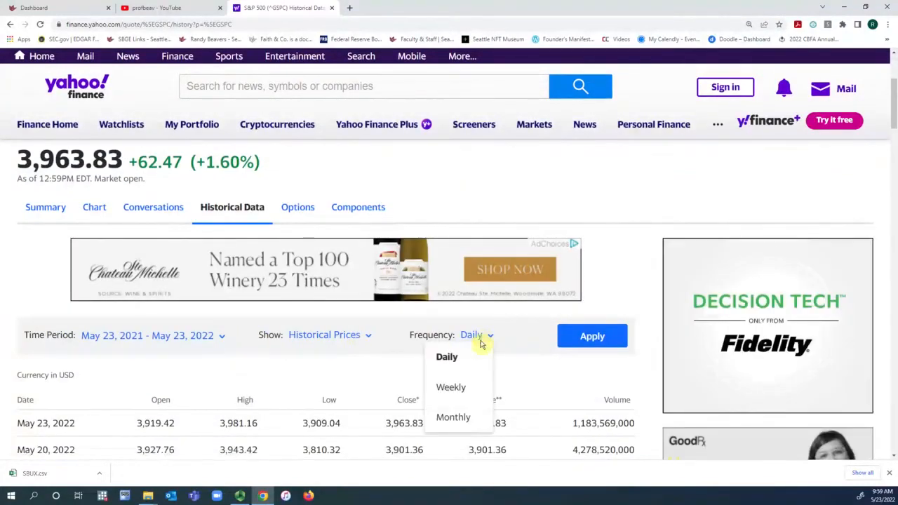
pyautogui.click(455, 417)
pyautogui.click(184, 337)
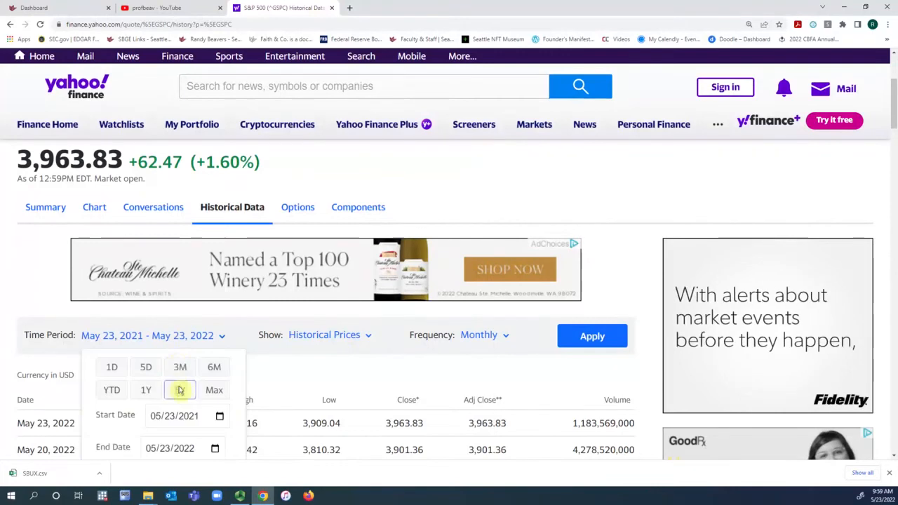
pyautogui.click(180, 394)
pyautogui.click(580, 336)
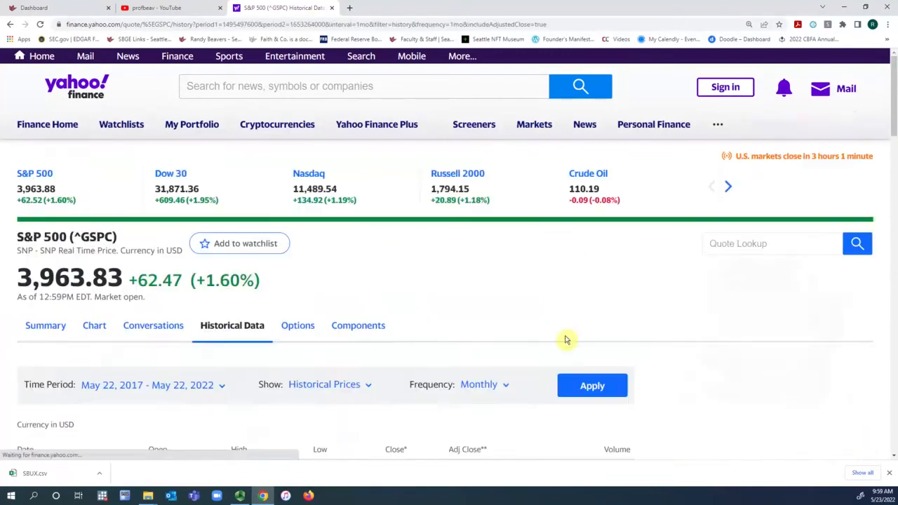
# Open the downloaded SBUX.csv file in Excel and maximize its window.
pyautogui.click(103, 477)
pyautogui.click(122, 415)
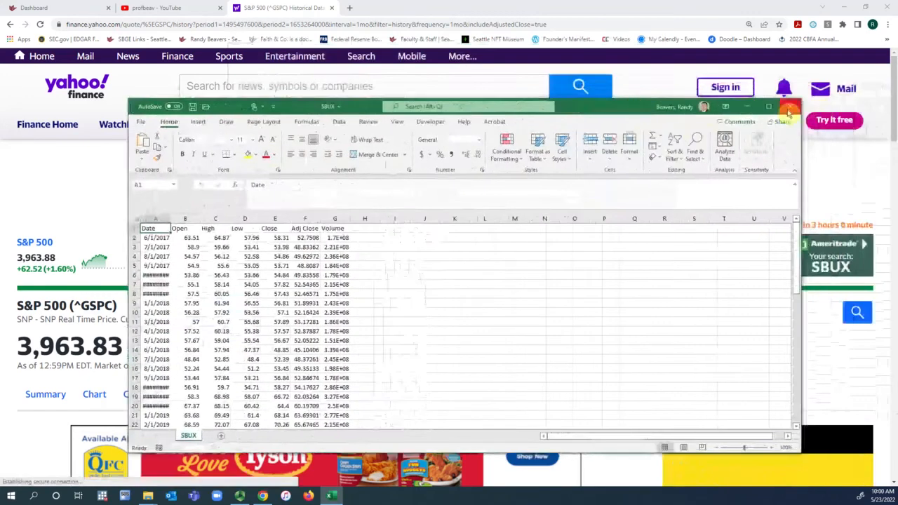
pyautogui.click(773, 109)
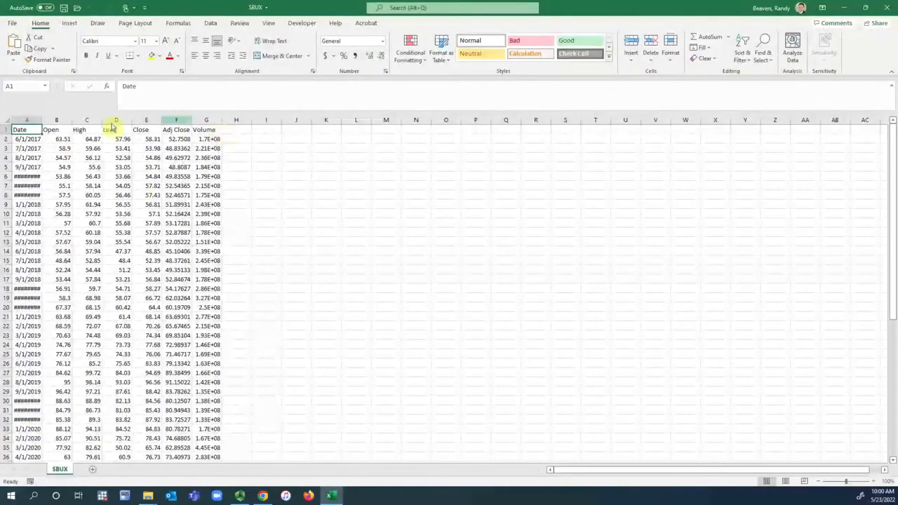
# Delete the Open, High, Low, Close and Volume columns, keeping only Date and Adj Close.
pyautogui.moveTo(60, 125); pyautogui.dragTo(149, 125)
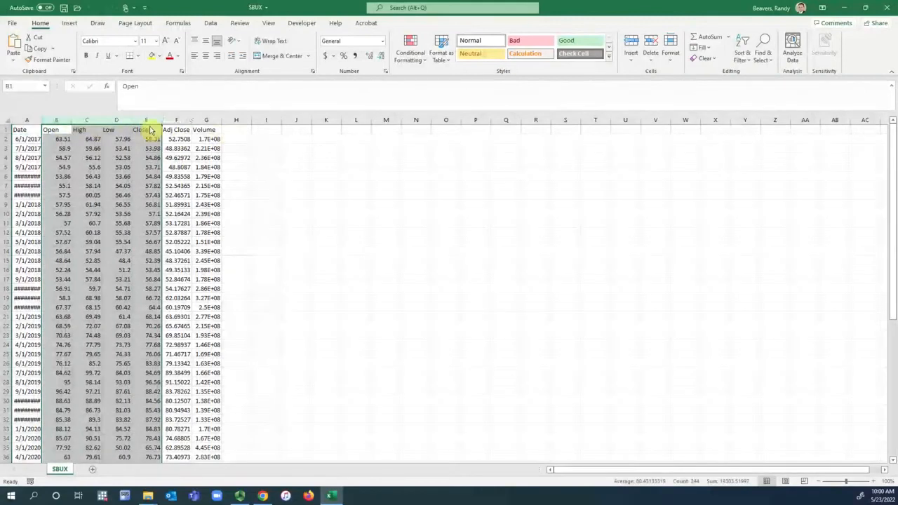
pyautogui.rightClick(144, 134)
pyautogui.click(169, 226)
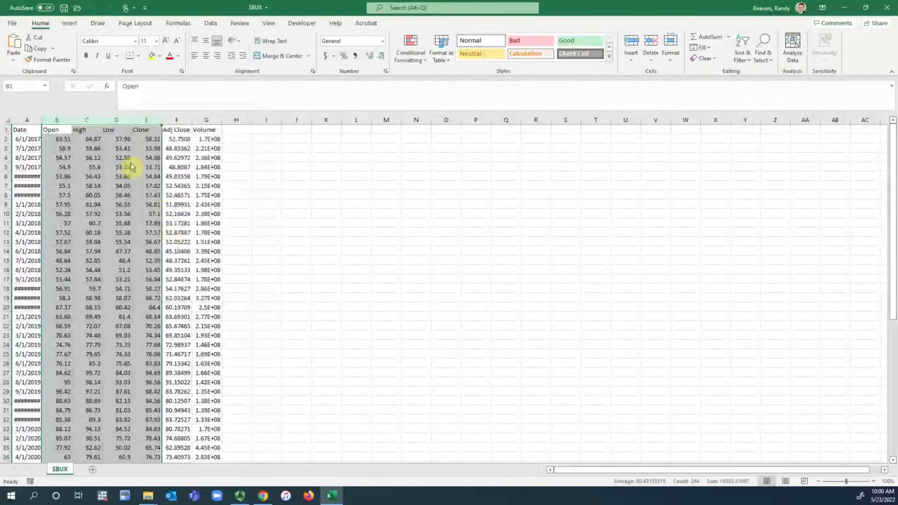
pyautogui.click(99, 124)
pyautogui.rightClick(96, 124)
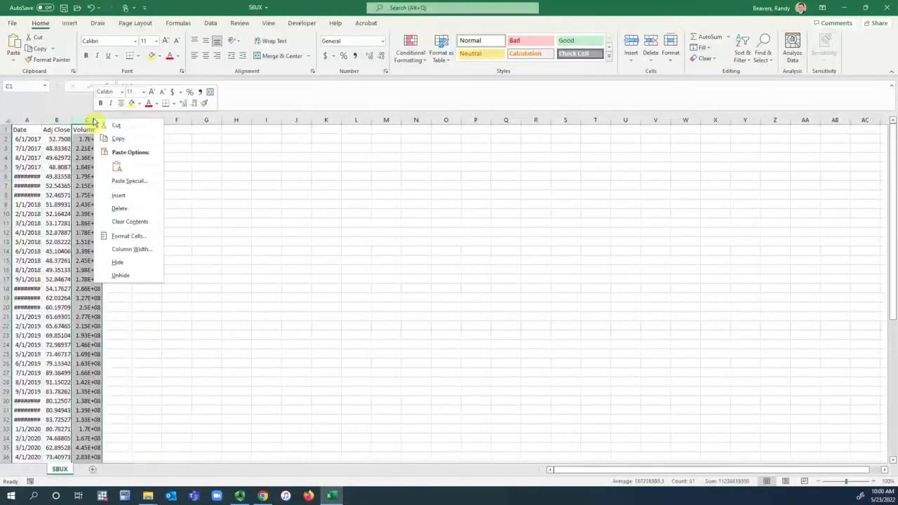
pyautogui.click(127, 209)
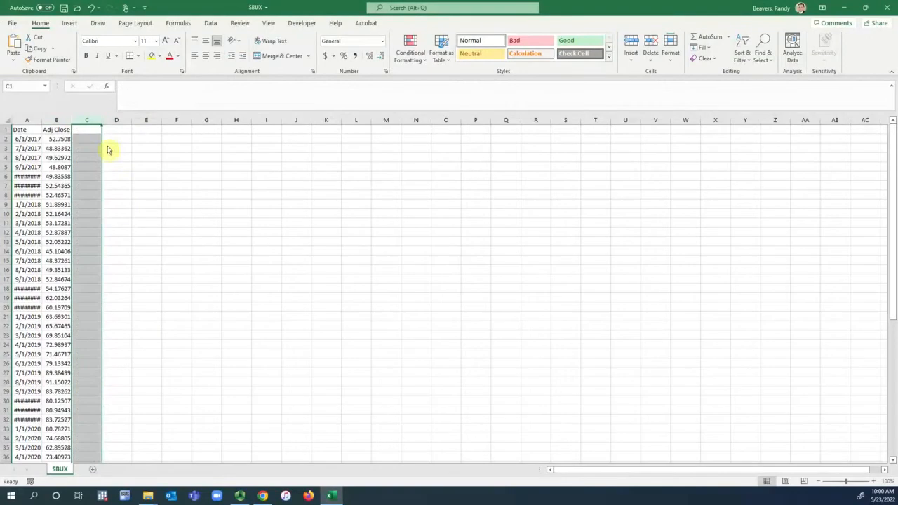
# Rename the Adj Close header in cell B1 to SBUX.
pyautogui.click(70, 132)
pyautogui.write('SBUX')
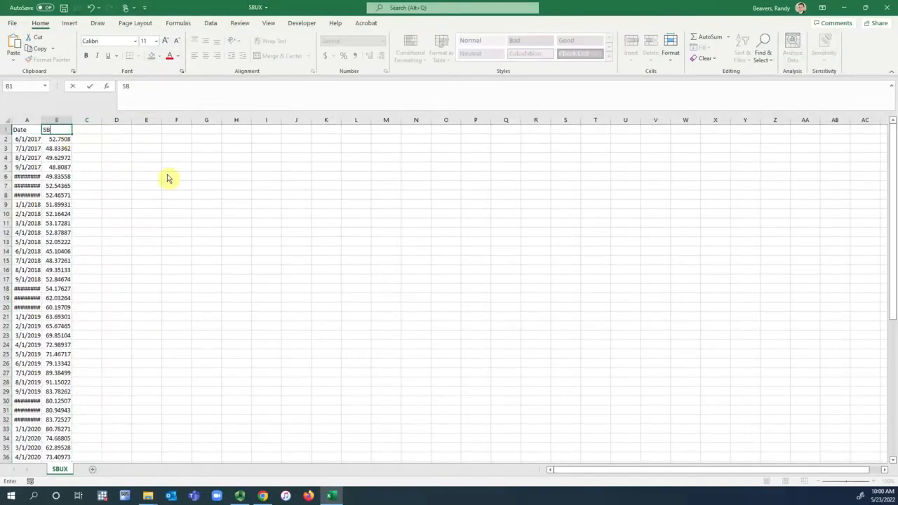
pyautogui.press('Return')
# Enter SBUX as the header in cell C1 and set the header in B1 to Adj Close.
pyautogui.press('Up')
pyautogui.press('Right')
pyautogui.press('Down')
pyautogui.press('Down')
pyautogui.press('Up')
pyautogui.press('Up')
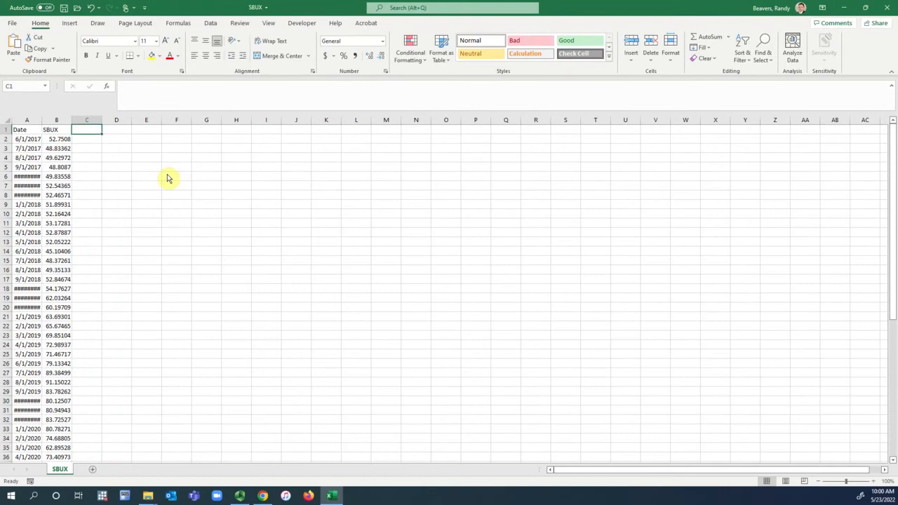
pyautogui.write('Ret')
pyautogui.press('BackSpace')
pyautogui.press('BackSpace')
pyautogui.press('BackSpace')
pyautogui.write('SB')
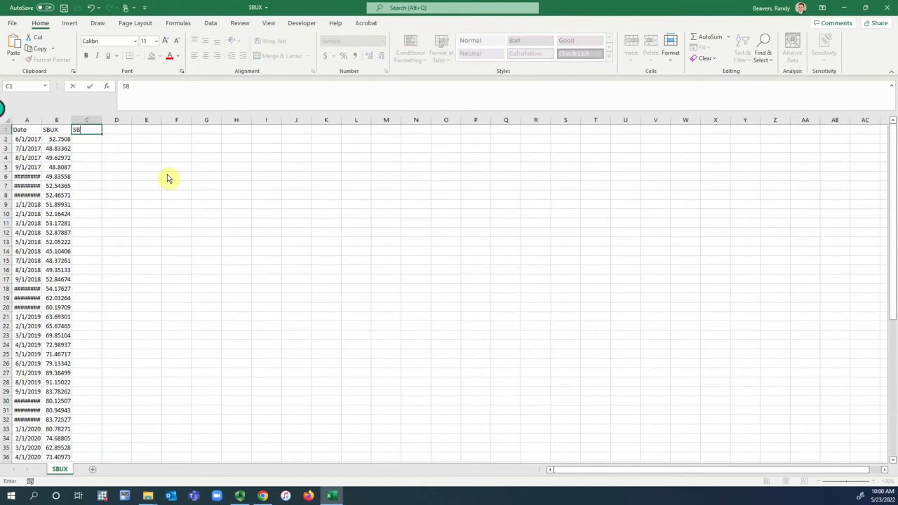
pyautogui.write('UX Re')
pyautogui.press('BackSpace')
pyautogui.press('BackSpace')
pyautogui.press('BackSpace')
pyautogui.press('Left')
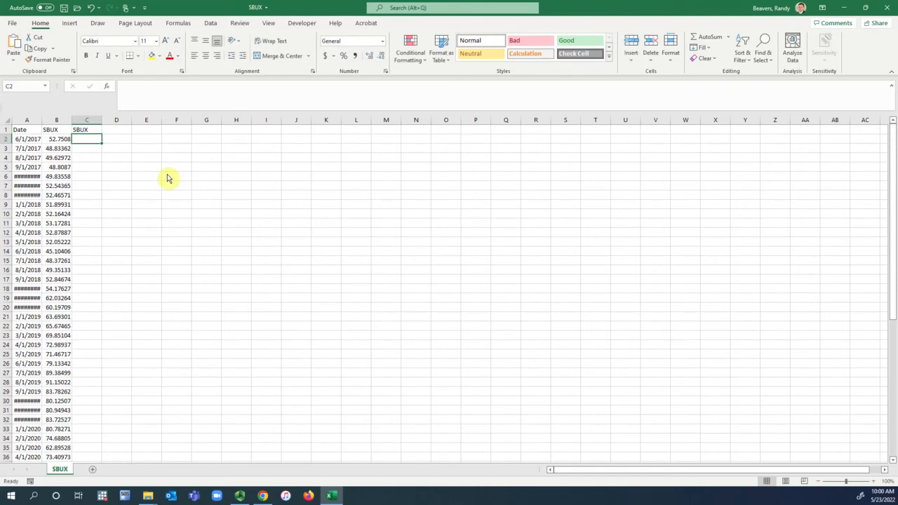
pyautogui.write('Adj Close')
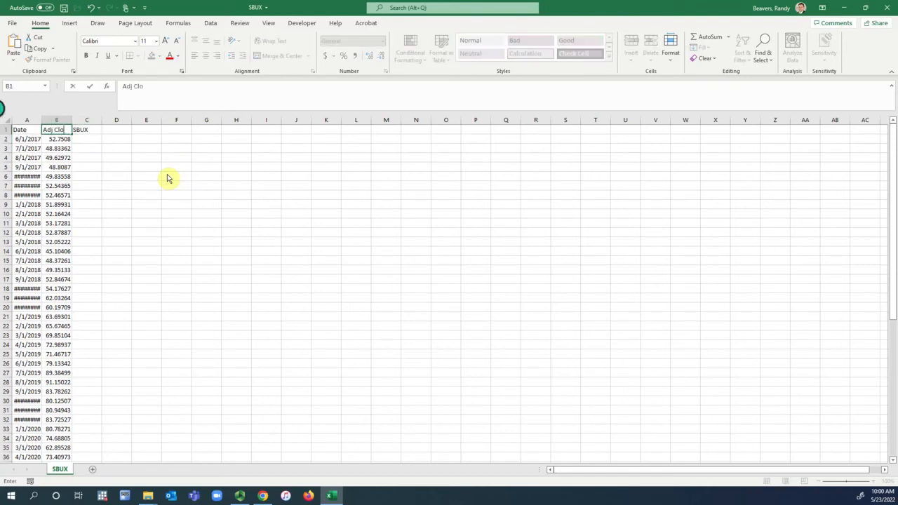
pyautogui.press('Return')
# Calculate the monthly return in C3 with =B3/B2-1 and fill the formula down the SBUX column.
pyautogui.click(98, 151)
pyautogui.write('=')
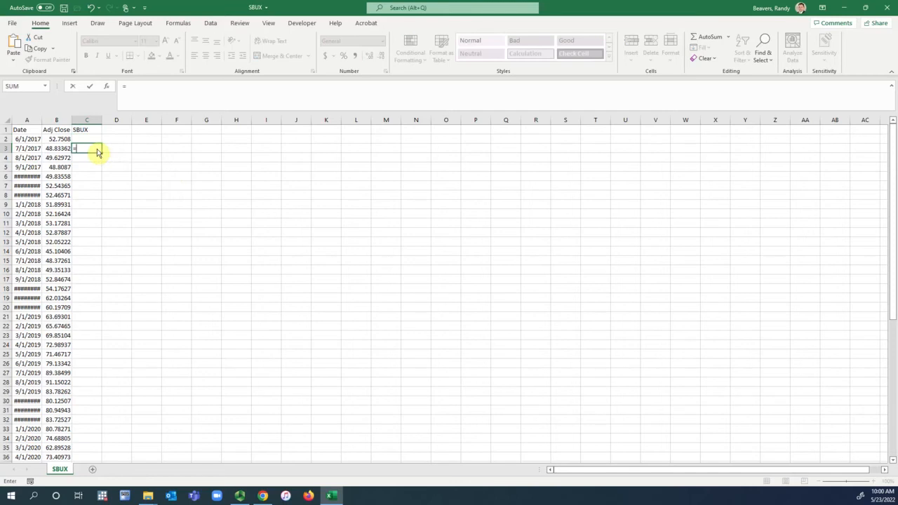
pyautogui.click(62, 149)
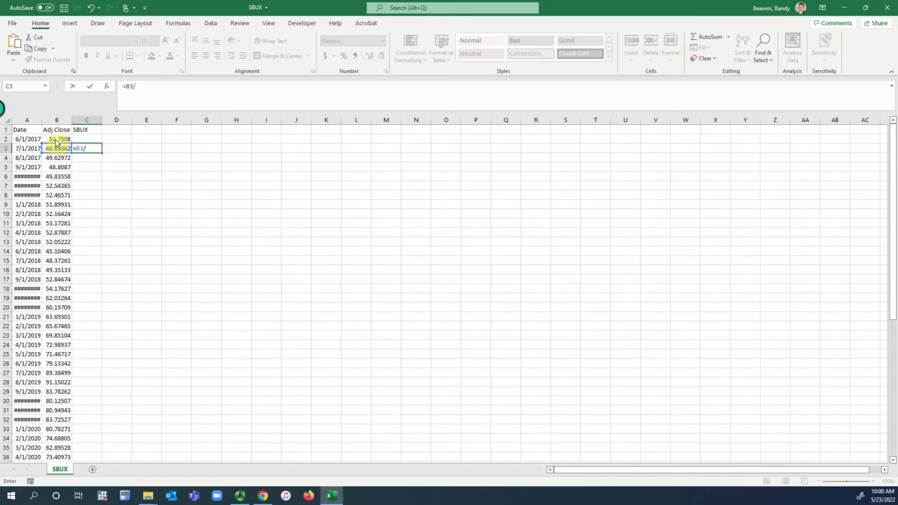
pyautogui.press('Return')
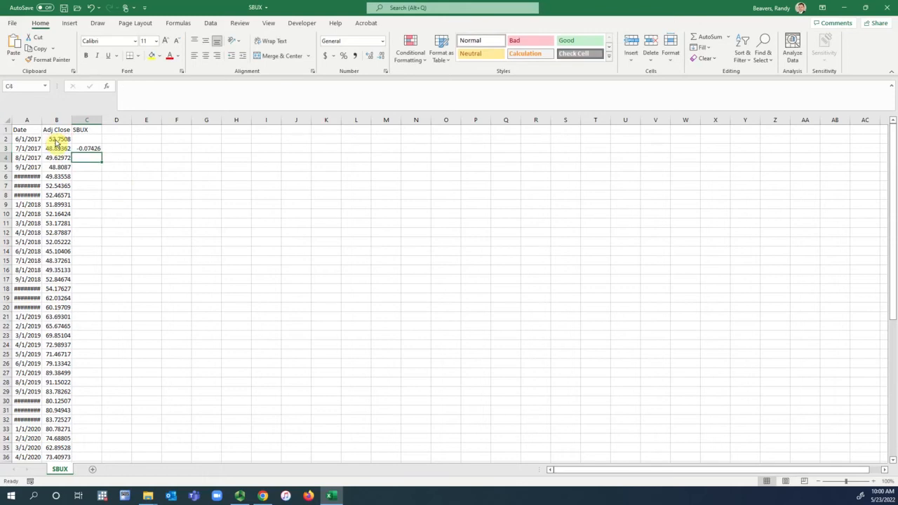
pyautogui.click(94, 149)
pyautogui.doubleClick(102, 153)
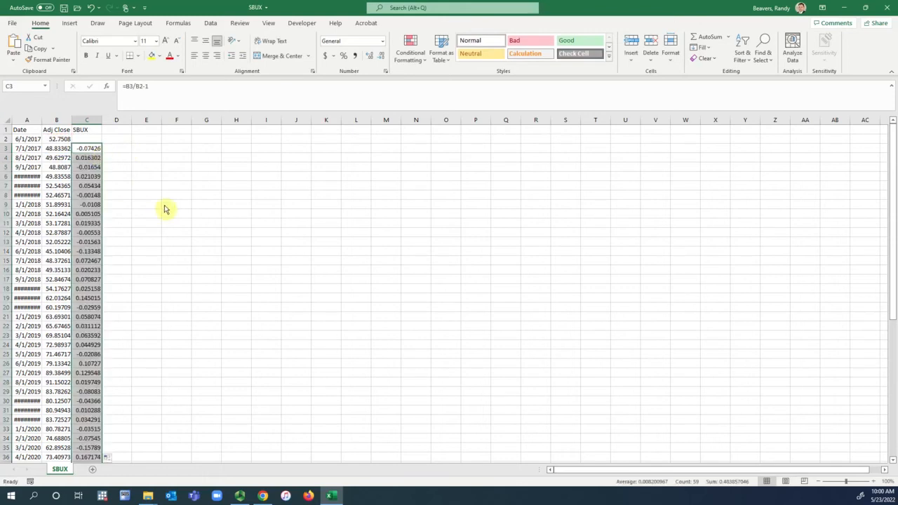
# Copy the monthly S&P 500 historical price table, headers included, from Yahoo Finance in Chrome and paste it into Excel starting at cell E1.
pyautogui.click(144, 130)
pyautogui.click(263, 496)
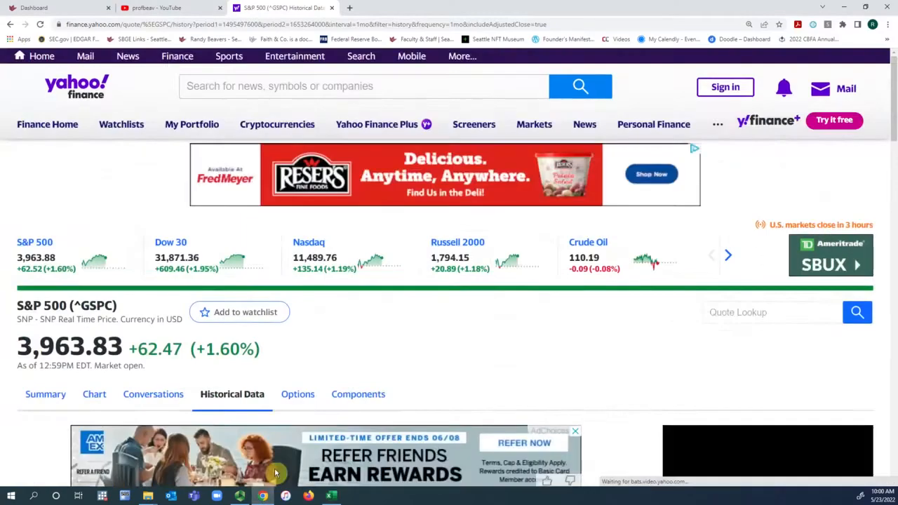
pyautogui.scroll(-3, 379, 317)
pyautogui.scroll(-3, 385, 315)
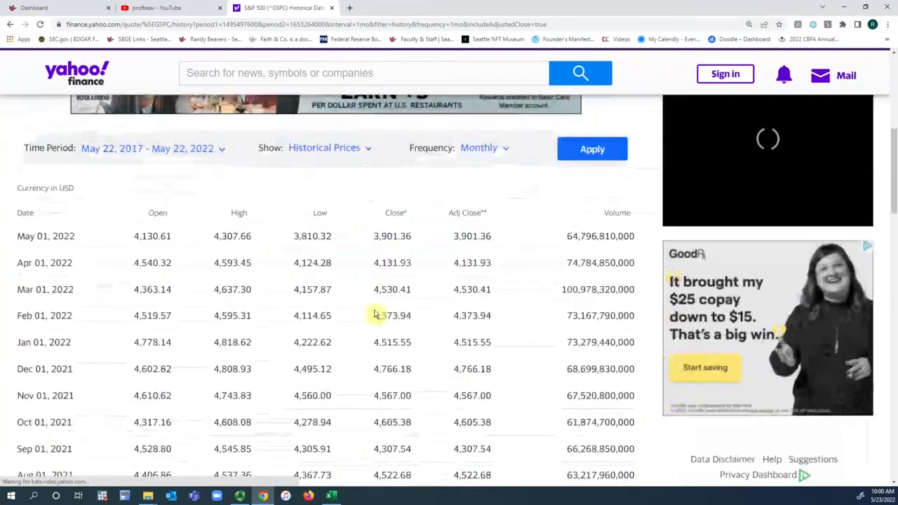
pyautogui.moveTo(20, 215); pyautogui.dragTo(630, 444)
pyautogui.scroll(-7, 271, 311)
pyautogui.scroll(-12, 273, 314)
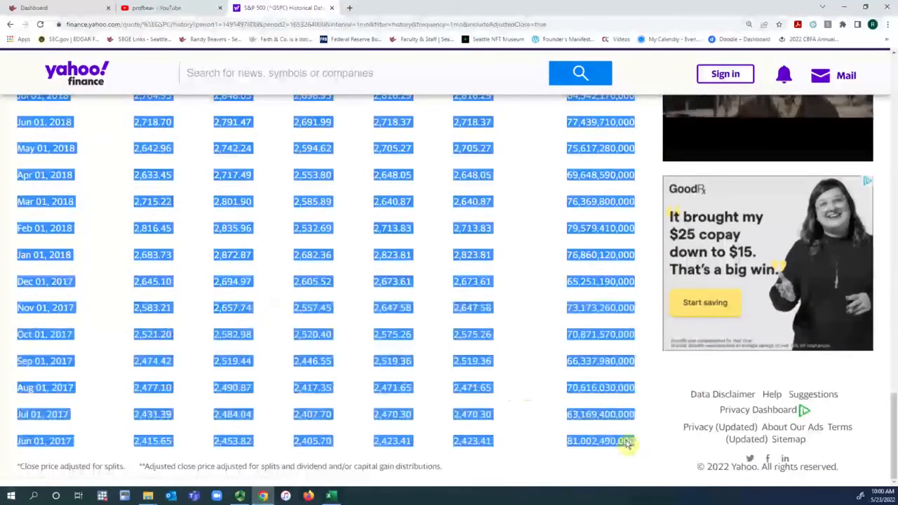
pyautogui.rightClick(629, 445)
pyautogui.click(649, 370)
pyautogui.click(331, 496)
pyautogui.hotkey('ctrl', 'v')
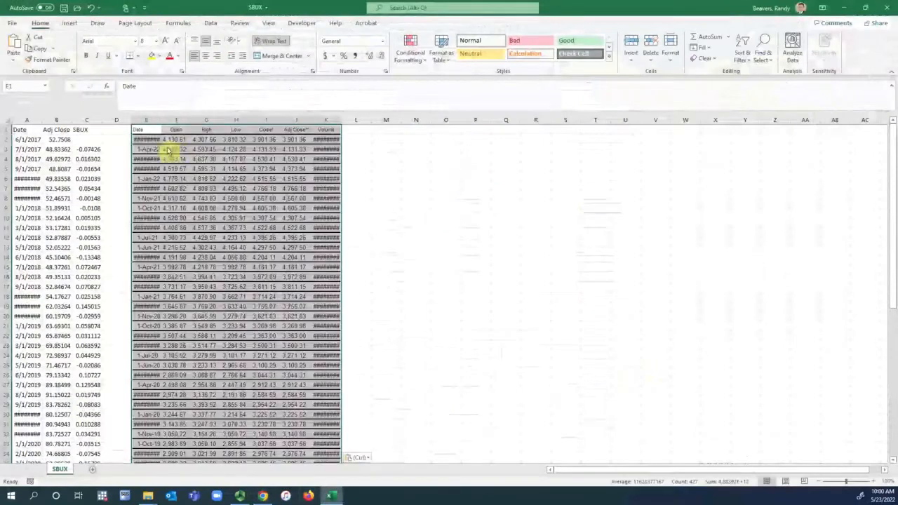
# Sort the pasted S&P 500 table by Date from Oldest to Newest.
pyautogui.click(153, 130)
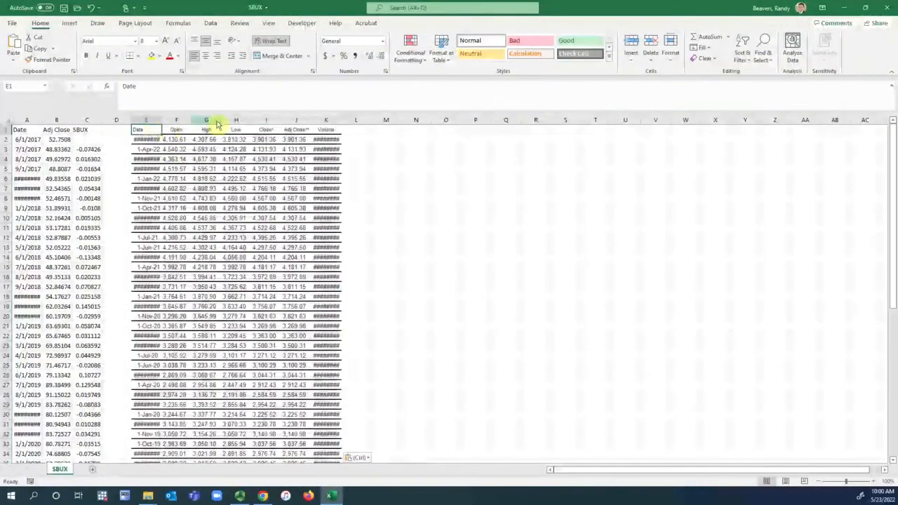
pyautogui.click(213, 23)
pyautogui.click(397, 52)
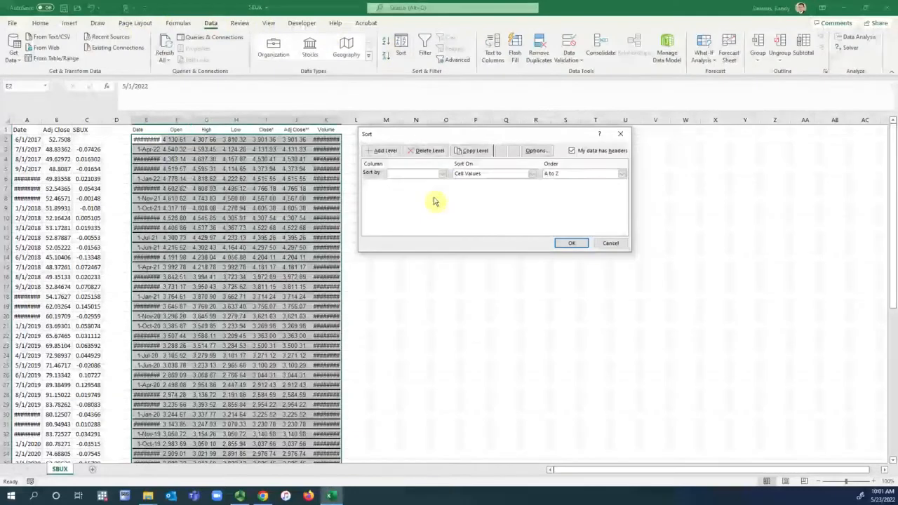
pyautogui.click(442, 174)
pyautogui.click(442, 183)
pyautogui.click(589, 174)
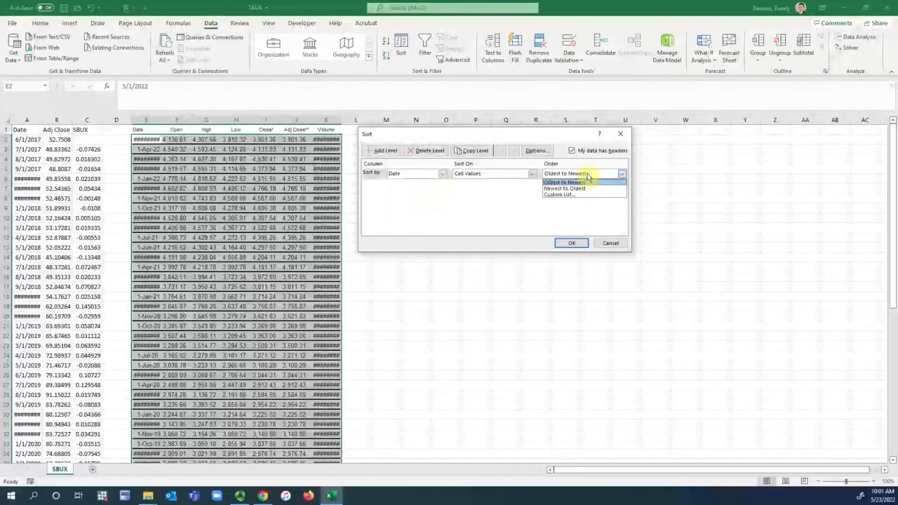
pyautogui.click(586, 188)
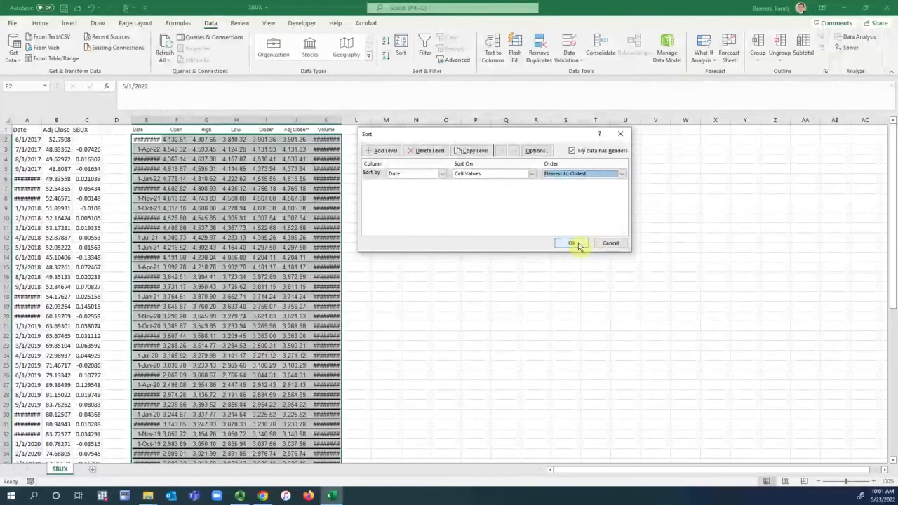
pyautogui.click(588, 174)
pyautogui.click(586, 181)
pyautogui.click(572, 243)
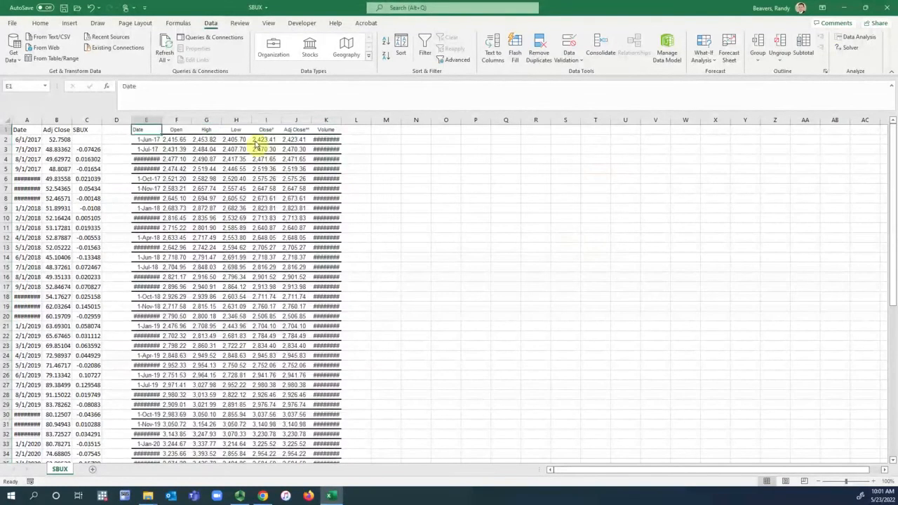
# Enter SP500 as the header in cell D1.
pyautogui.click(116, 131)
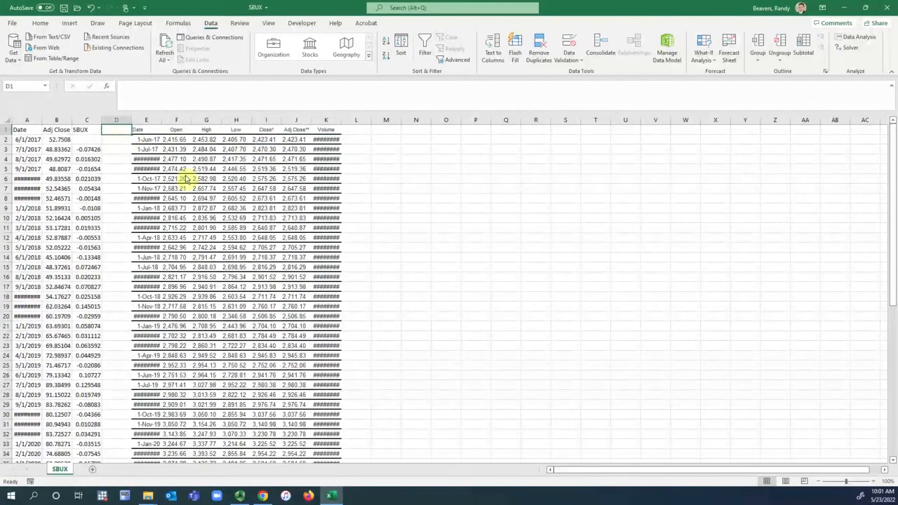
pyautogui.write('SP')
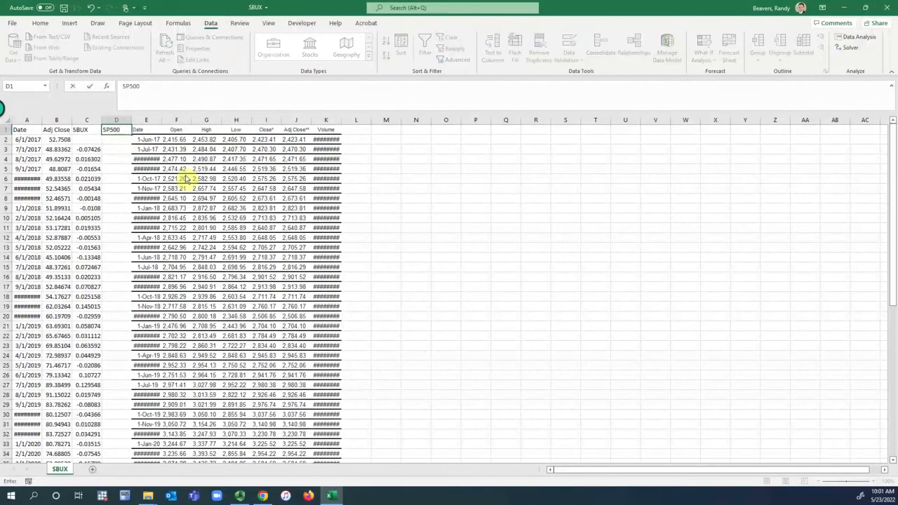
pyautogui.write('500')
pyautogui.press('Return')
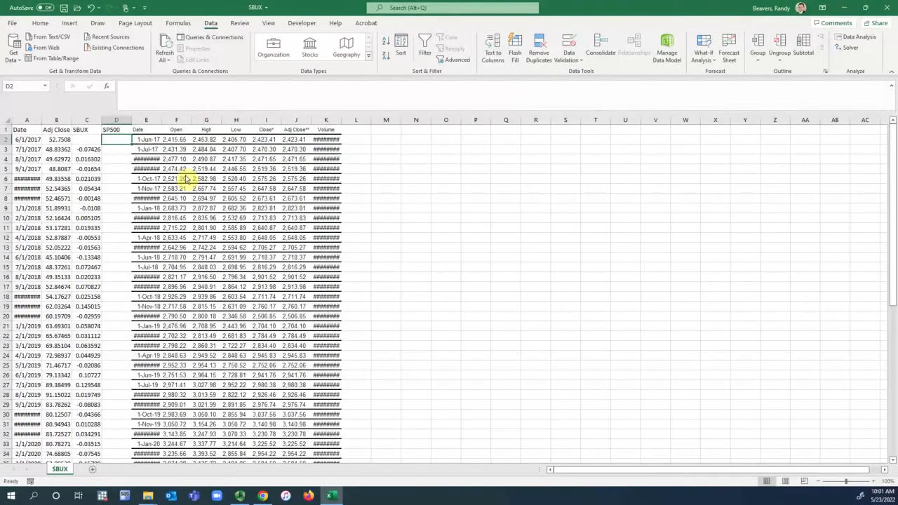
pyautogui.press('Up')
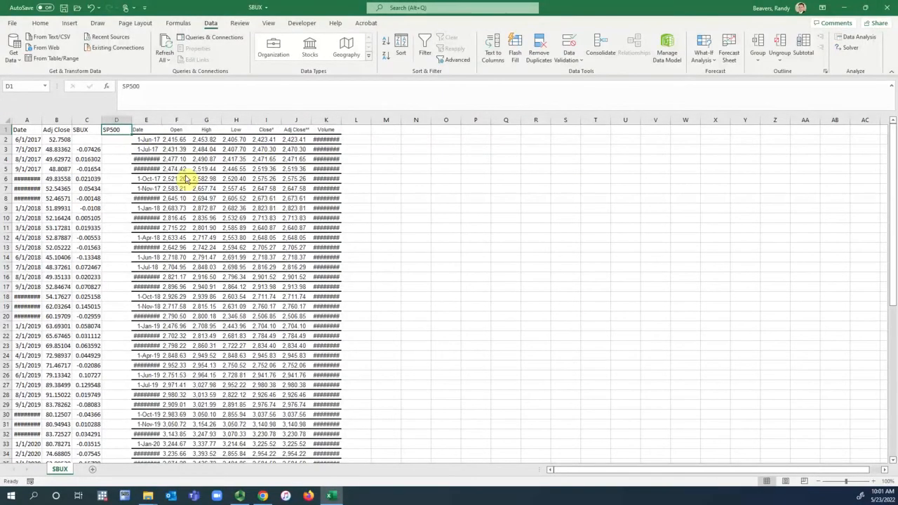
# Delete columns D through I and the Volume column, keeping only the S&P 500 Adj Close data beside the SBUX returns.
pyautogui.moveTo(123, 125); pyautogui.dragTo(265, 171)
pyautogui.rightClick(265, 171)
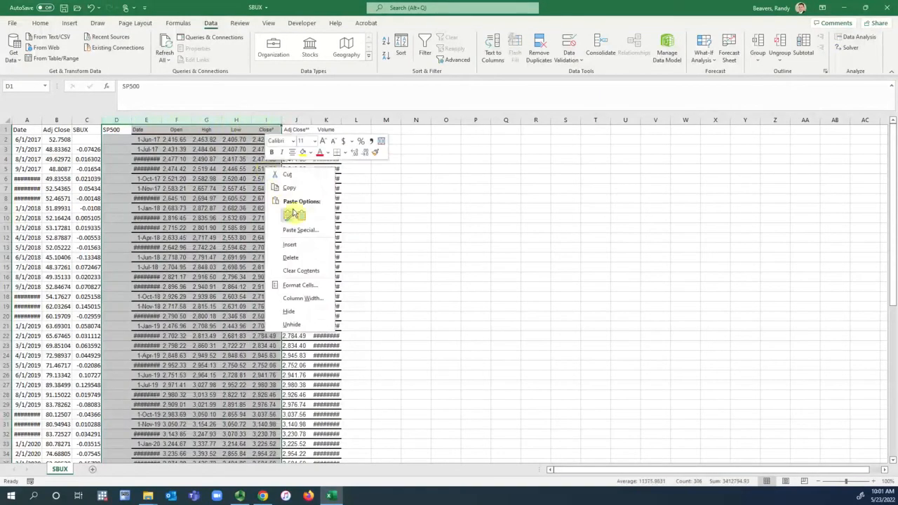
pyautogui.click(288, 257)
pyautogui.click(147, 125)
pyautogui.rightClick(148, 125)
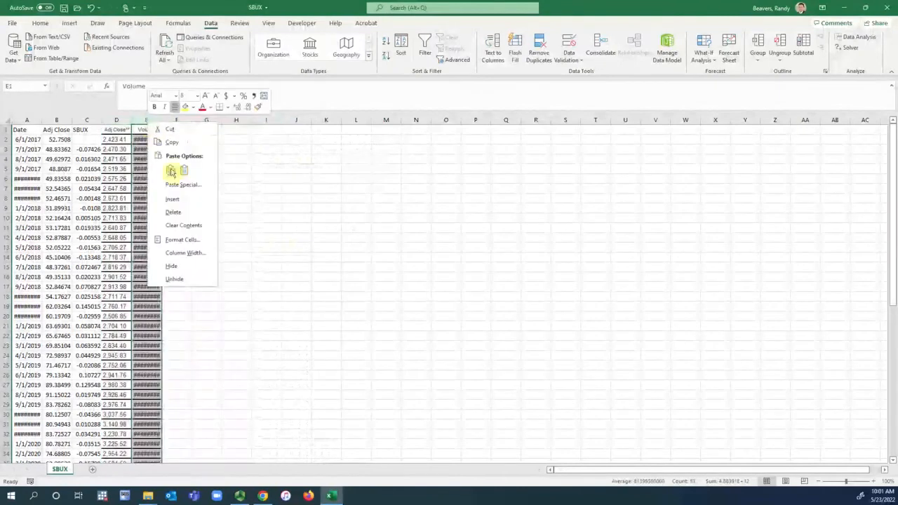
pyautogui.click(193, 215)
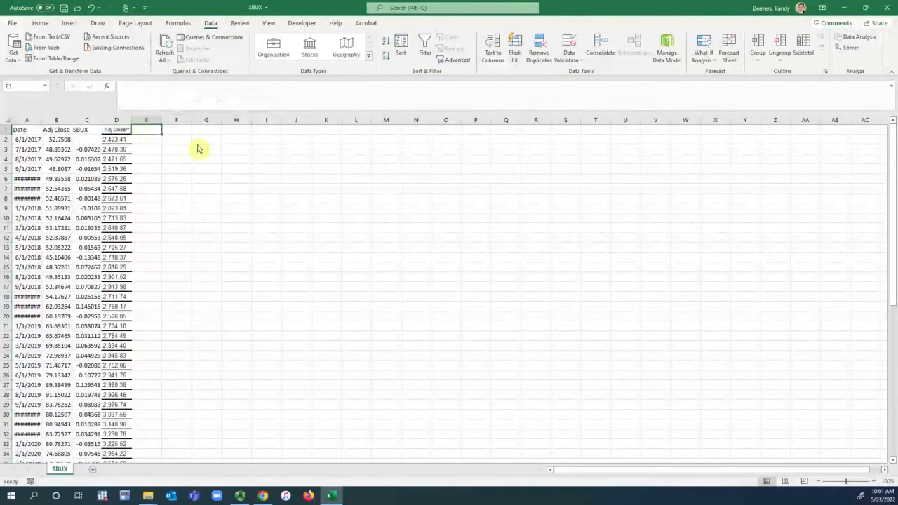
# Enter SP500 as the header in cell E1.
pyautogui.write('SP500')
pyautogui.press('Return')
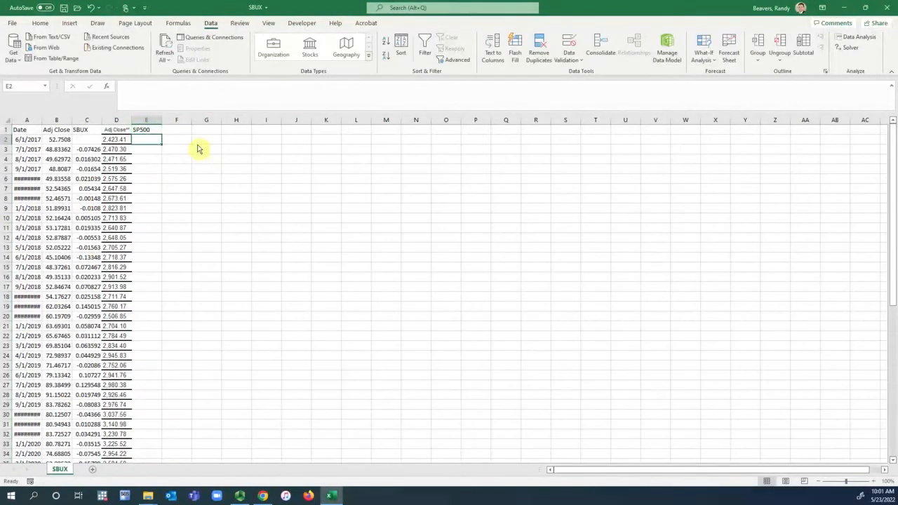
pyautogui.press('Down')
# Copy the monthly return formula from C3 to E3 and fill it down the SP500 column.
pyautogui.click(86, 150)
pyautogui.hotkey('ctrl', 'c')
pyautogui.click(148, 152)
pyautogui.hotkey('ctrl', 'v')
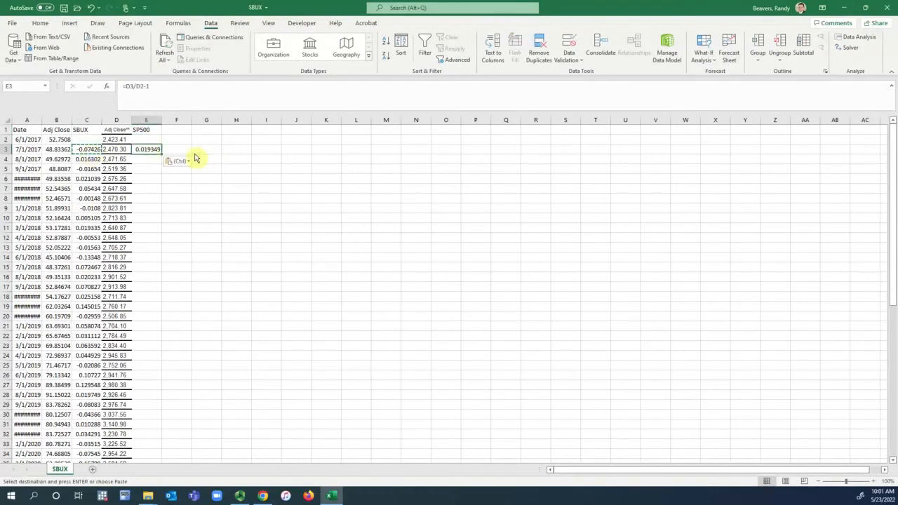
pyautogui.doubleClick(161, 154)
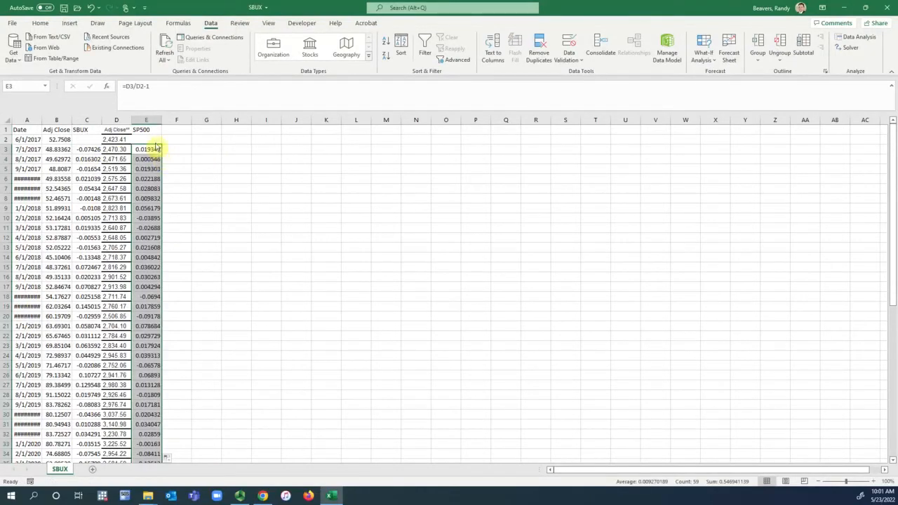
# Calculate the Starbucks beta in cell F1 with =SLOPE(C3:C61,E3:E61).
pyautogui.click(182, 130)
pyautogui.write('=slope(')
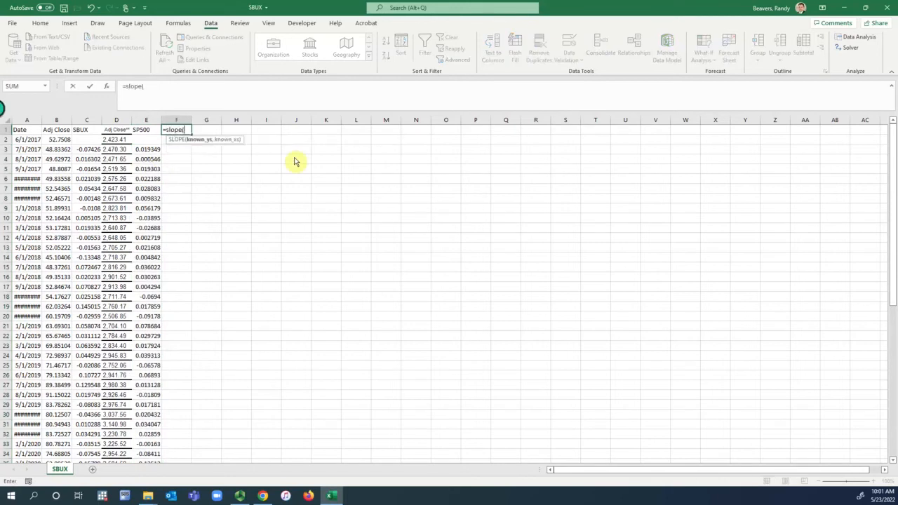
pyautogui.click(92, 149)
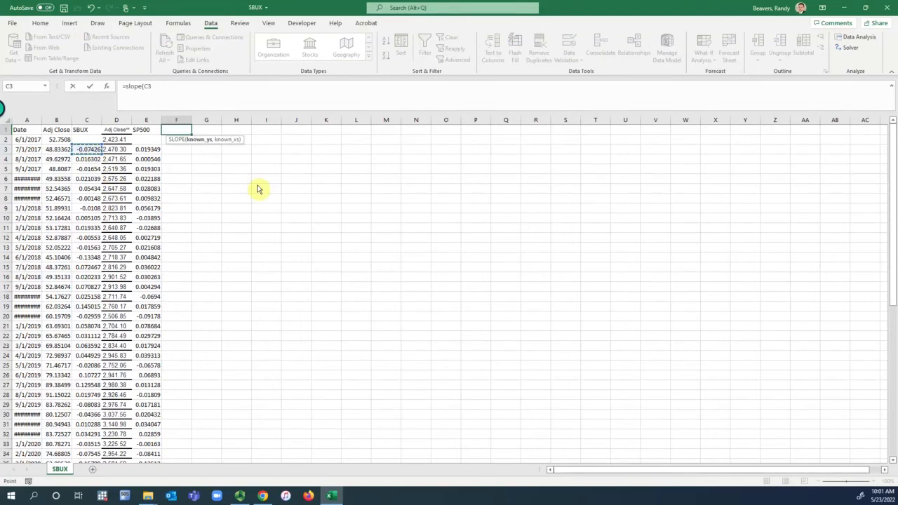
pyautogui.hotkey('ctrl', 'shift', 'Down')
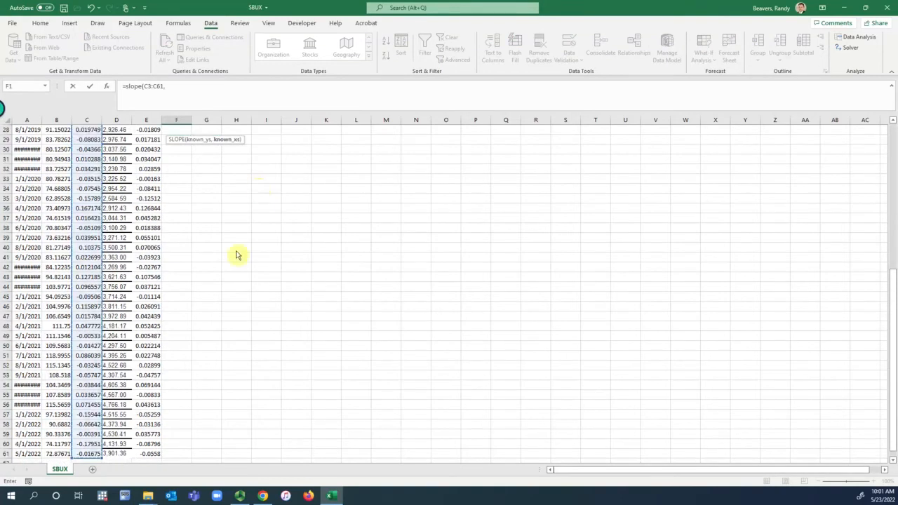
pyautogui.click(150, 457)
pyautogui.hotkey('ctrl', 'shift', 'Up')
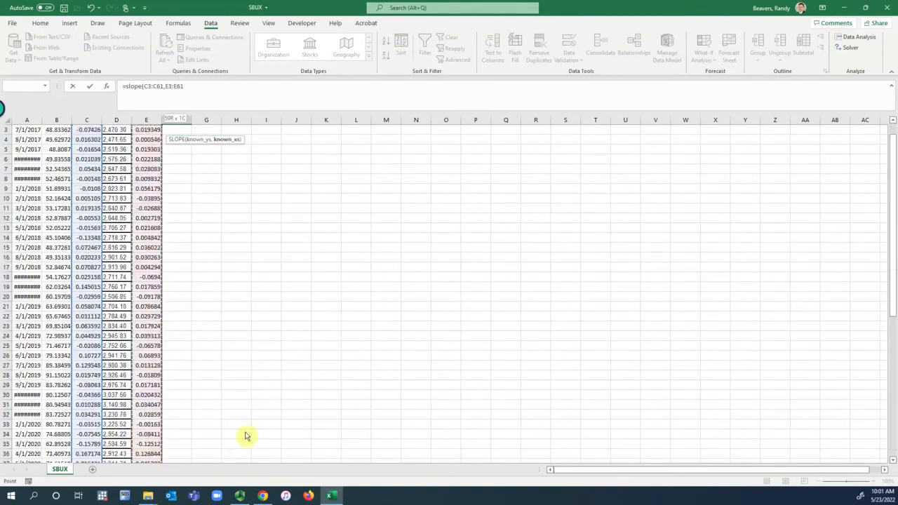
pyautogui.hotkey('ctrl', 'Return')
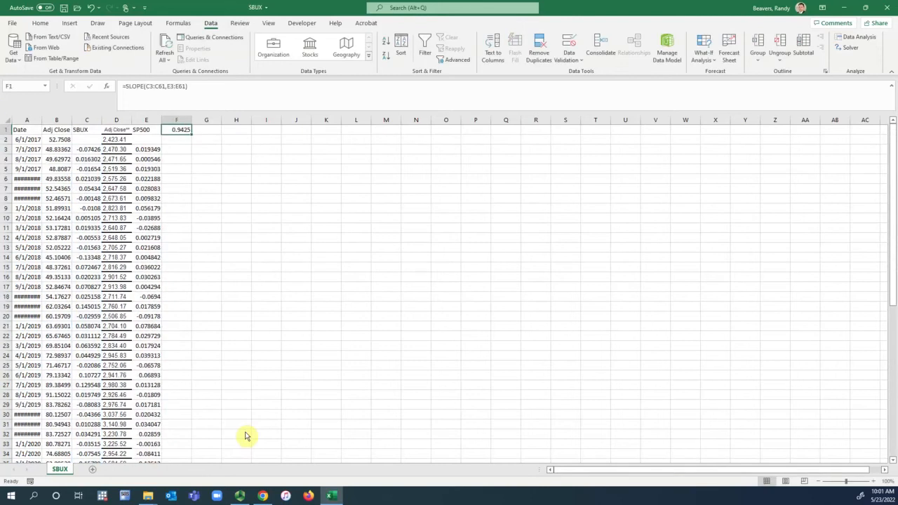
pyautogui.press('Down')
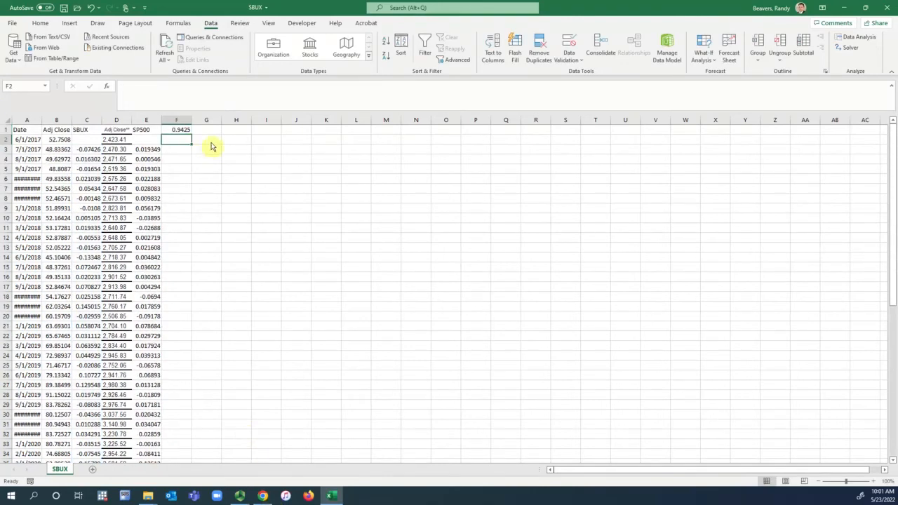
pyautogui.press('Right')
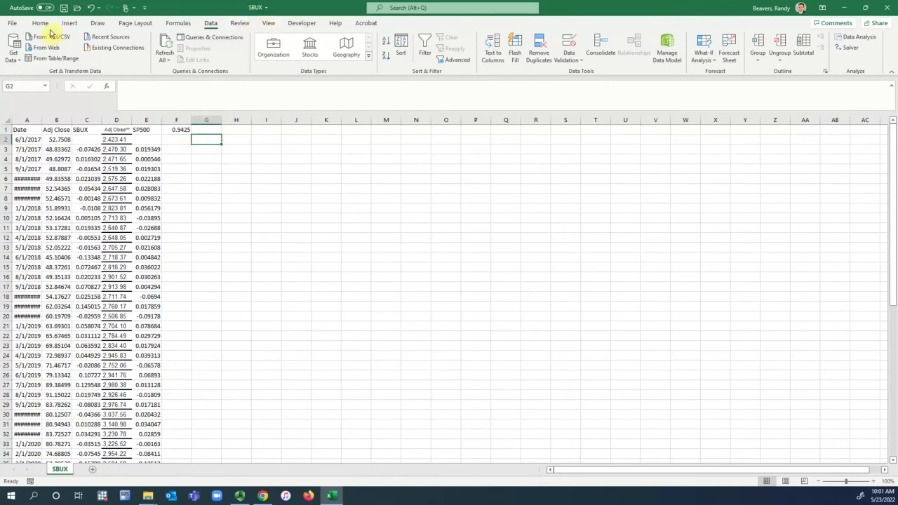
# Move the SBUX header from C1 to C2 and the SP500 header from E1 to E2.
pyautogui.click(90, 132)
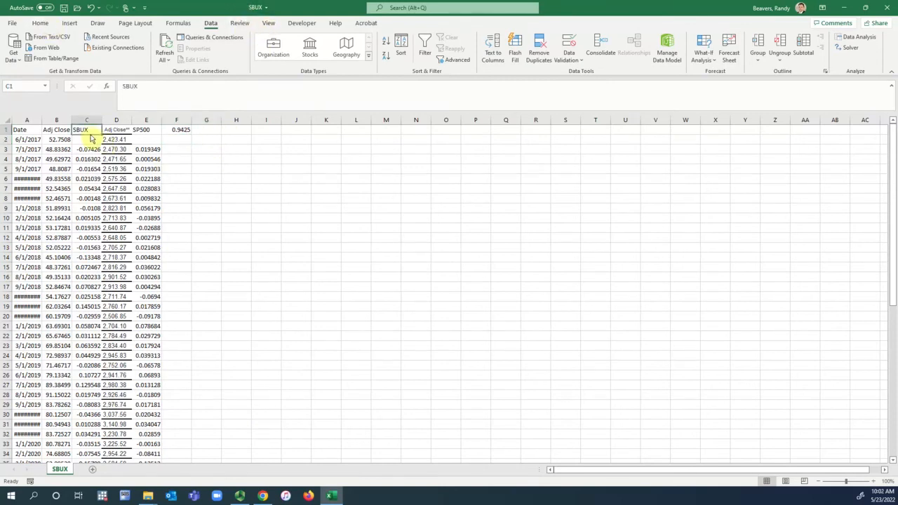
pyautogui.moveTo(94, 143); pyautogui.dragTo(93, 142)
pyautogui.click(145, 130)
pyautogui.moveTo(149, 133); pyautogui.dragTo(152, 144)
# Insert the recommended Scatter chart of the SBUX and SP500 return columns, including their headers in row 2.
pyautogui.moveTo(86, 199); pyautogui.dragTo(87, 445)
pyautogui.moveTo(153, 447); pyautogui.dragTo(153, 136)
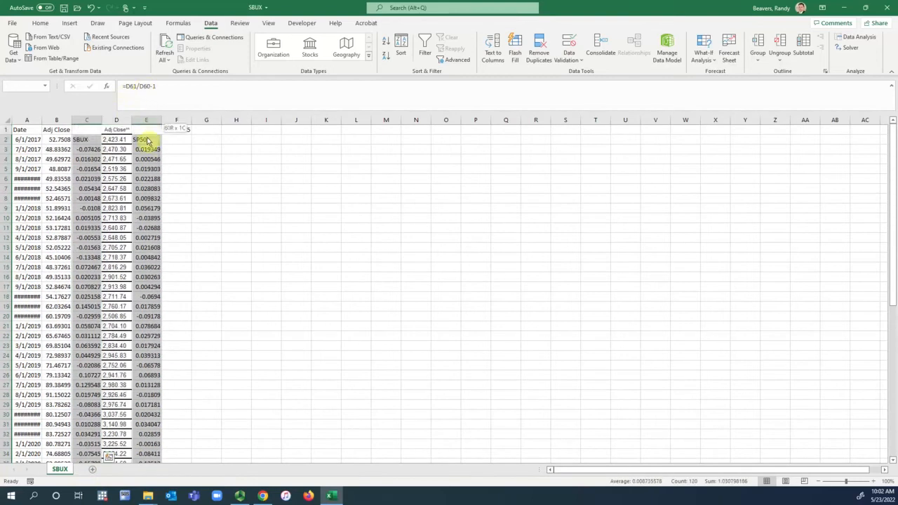
pyautogui.click(70, 23)
pyautogui.click(382, 57)
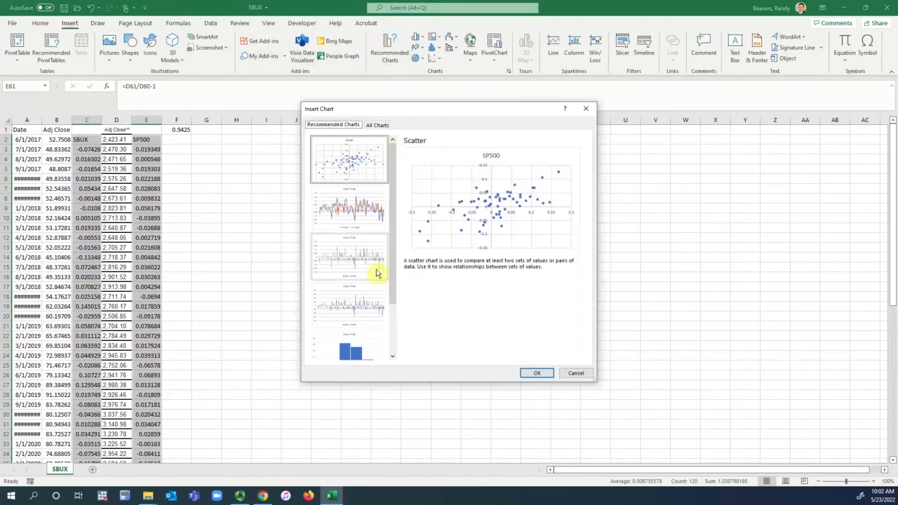
pyautogui.scroll(-2, 375, 277)
pyautogui.click(538, 374)
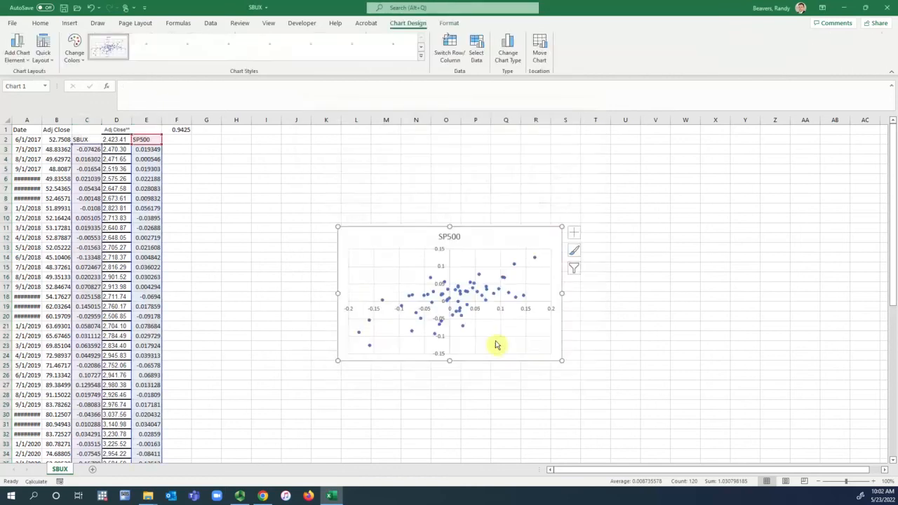
# Add a linear trendline to the scatter chart with its equation displayed, and place the equation beside the chart title.
pyautogui.click(574, 233)
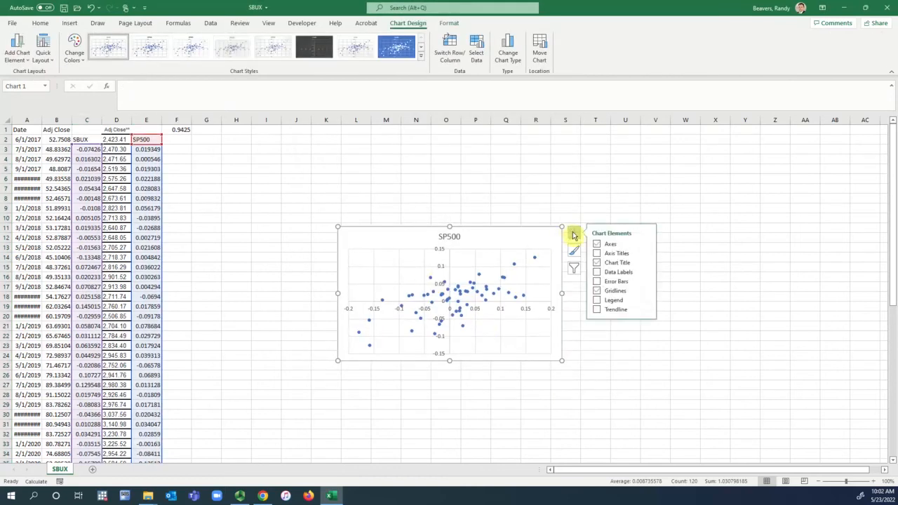
pyautogui.click(602, 312)
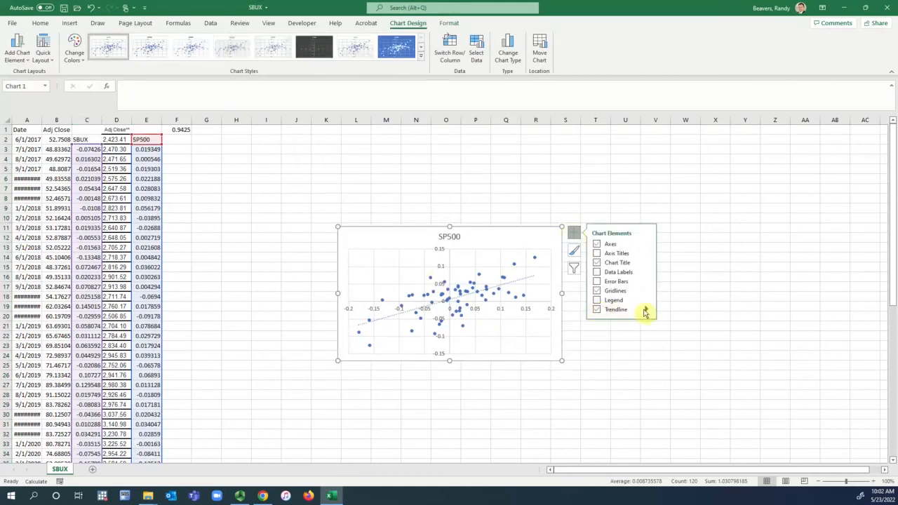
pyautogui.click(647, 311)
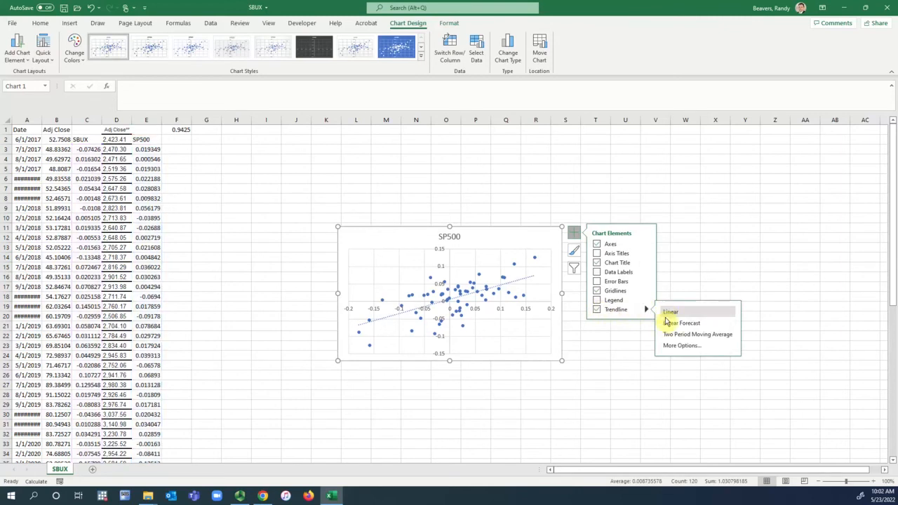
pyautogui.click(675, 347)
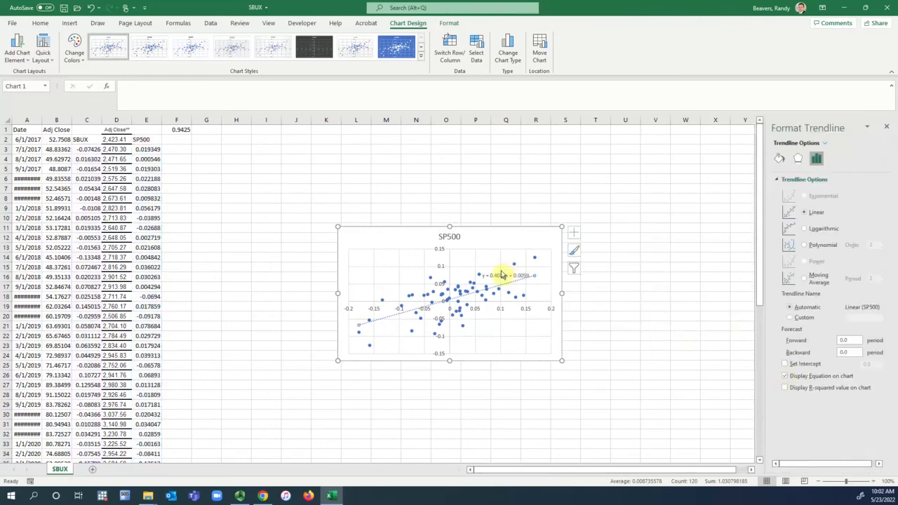
pyautogui.moveTo(499, 276); pyautogui.dragTo(497, 238)
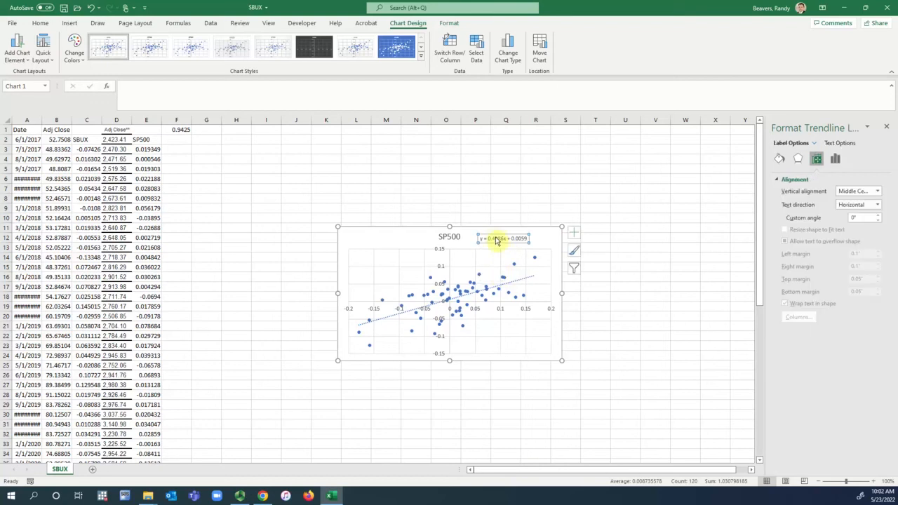
# Close the formatting pane and delete the scatter chart titled SP500.
pyautogui.click(890, 129)
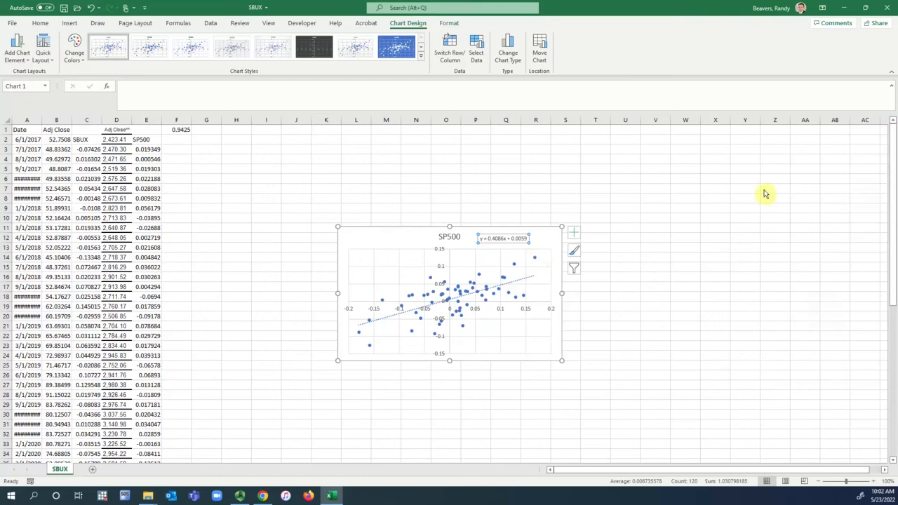
pyautogui.click(445, 298)
pyautogui.doubleClick(444, 298)
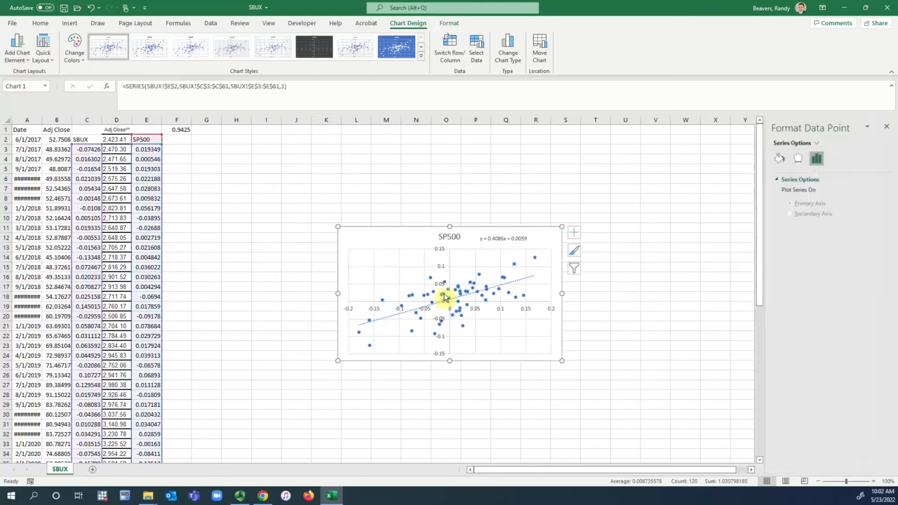
pyautogui.click(888, 129)
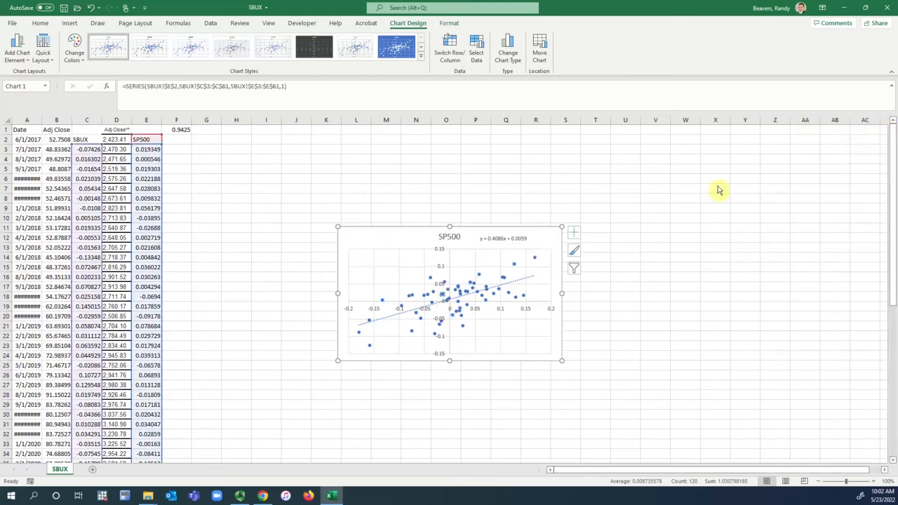
pyautogui.click(177, 159)
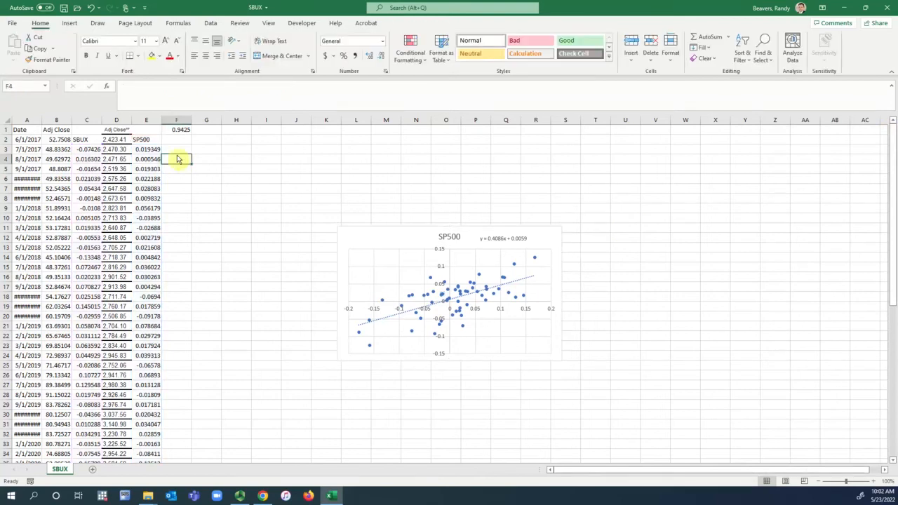
pyautogui.click(360, 250)
pyautogui.press('Delete')
# Copy the SBUX header and returns in C2:C61 and paste them as values starting in F2, beside the SP500 returns.
pyautogui.moveTo(91, 144); pyautogui.dragTo(81, 500)
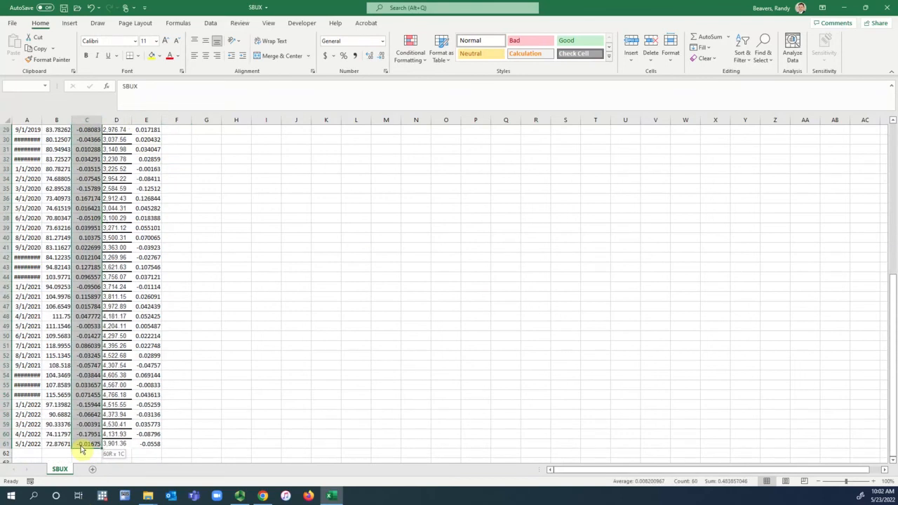
pyautogui.hotkey('ctrl', 'c')
pyautogui.scroll(10, 217, 326)
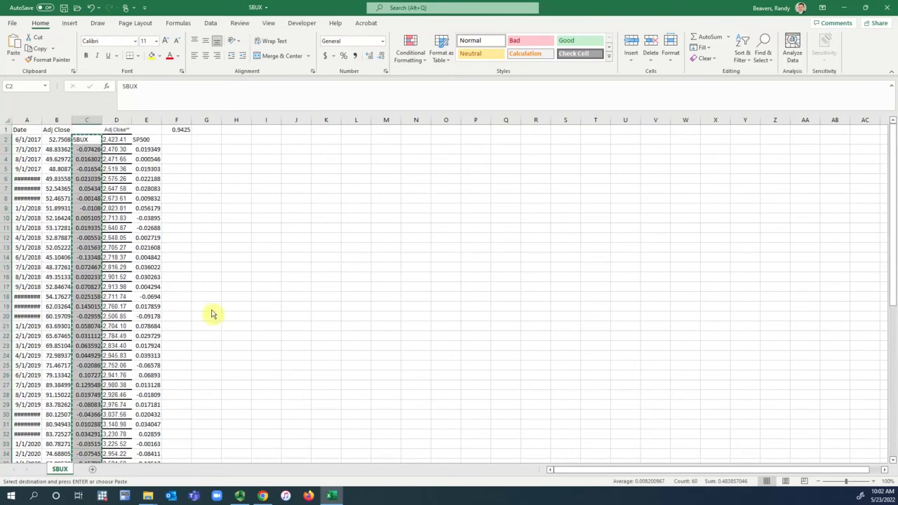
pyautogui.rightClick(181, 144)
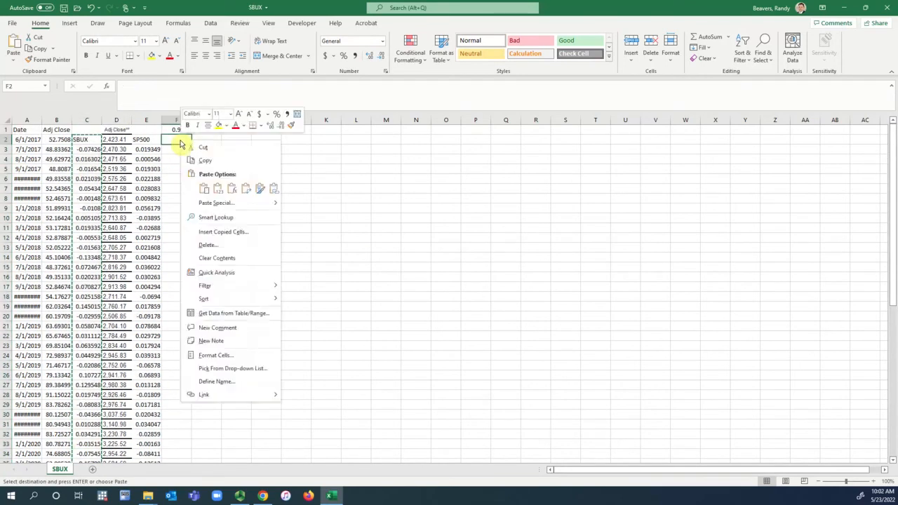
pyautogui.click(224, 187)
# Insert the recommended Scatter chart of the SP500 and SBUX columns in E2:F61.
pyautogui.moveTo(146, 140); pyautogui.dragTo(181, 450)
pyautogui.click(69, 23)
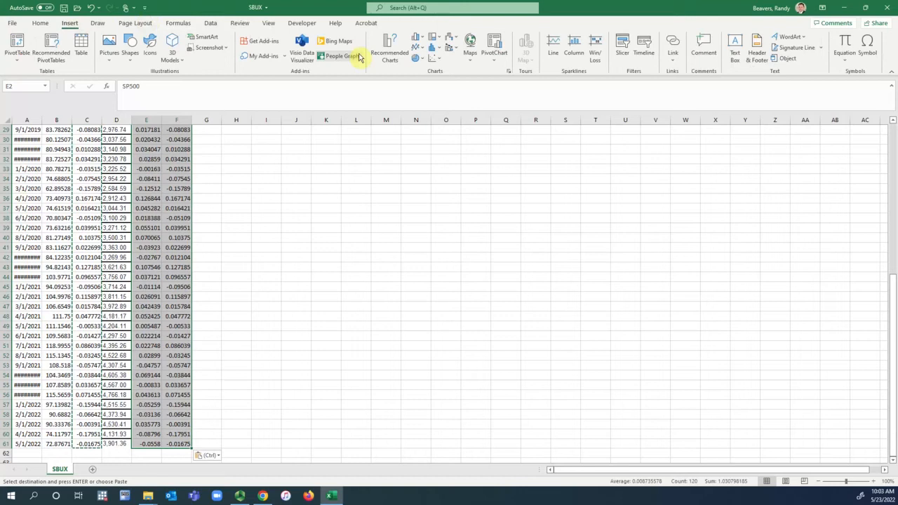
pyautogui.click(388, 51)
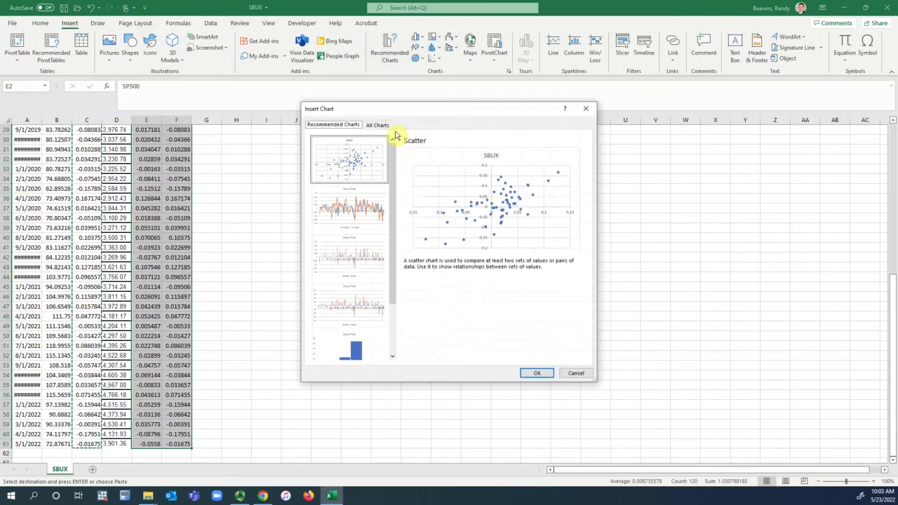
pyautogui.click(538, 373)
# Add a trendline to the SBUX scatter chart, display its equation and R-squared value, and place them beside the chart title.
pyautogui.click(574, 233)
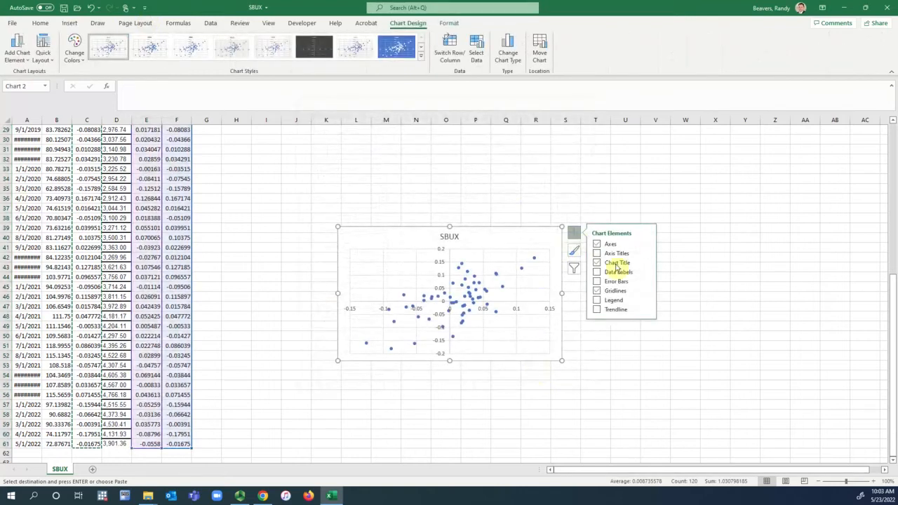
pyautogui.click(617, 310)
pyautogui.moveTo(645, 311)
pyautogui.click(681, 346)
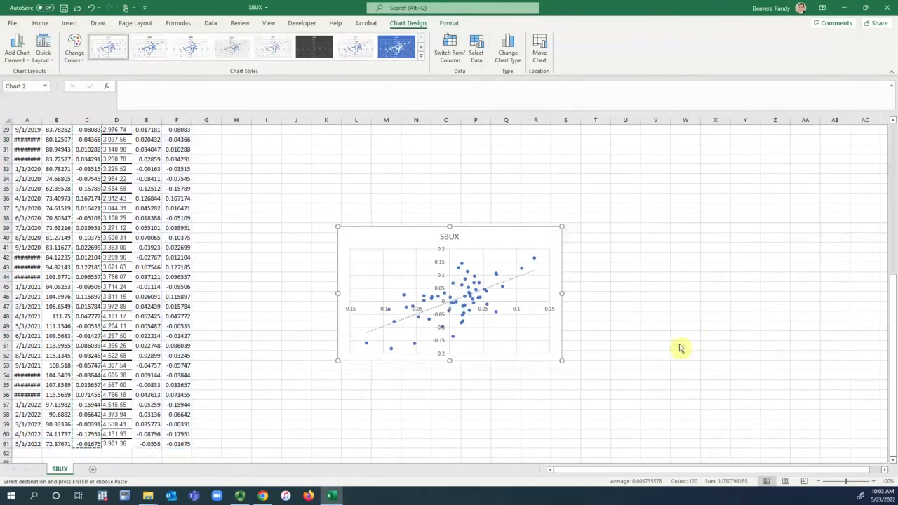
pyautogui.click(786, 388)
pyautogui.click(508, 269)
pyautogui.moveTo(508, 238); pyautogui.dragTo(508, 238)
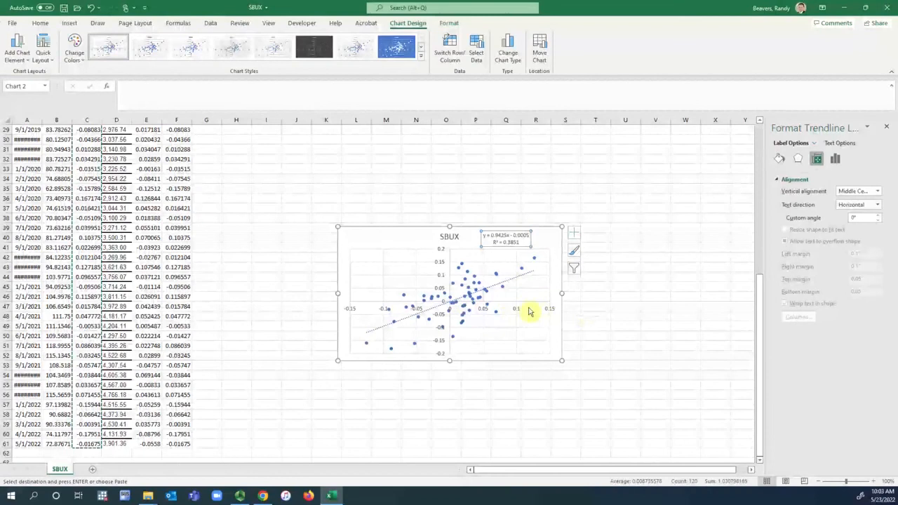
# Inspect the SBUX chart's data points and the source range that the chart plots.
pyautogui.click(467, 287)
pyautogui.click(464, 285)
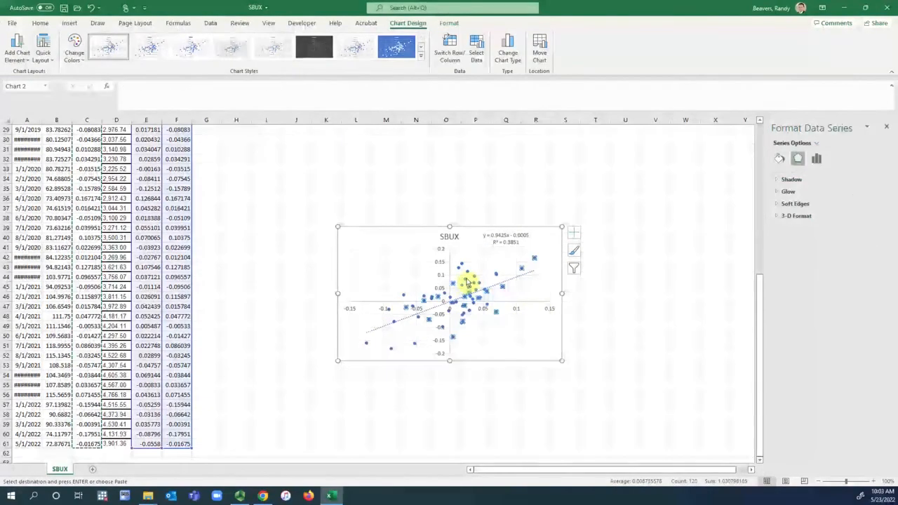
pyautogui.moveTo(455, 286)
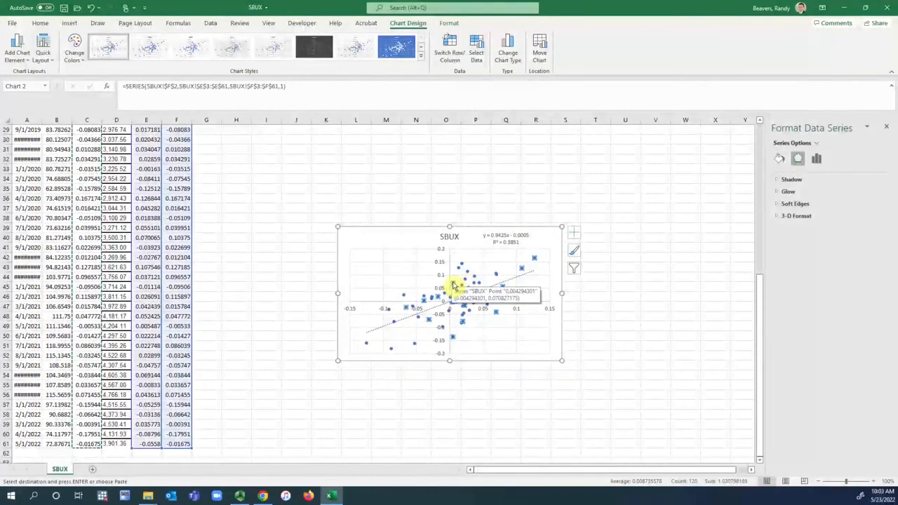
pyautogui.click(454, 288)
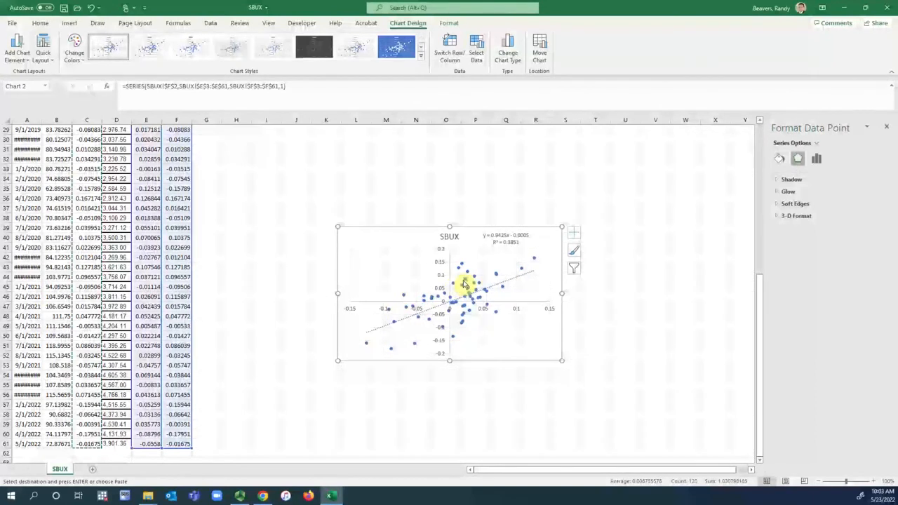
pyautogui.click(576, 235)
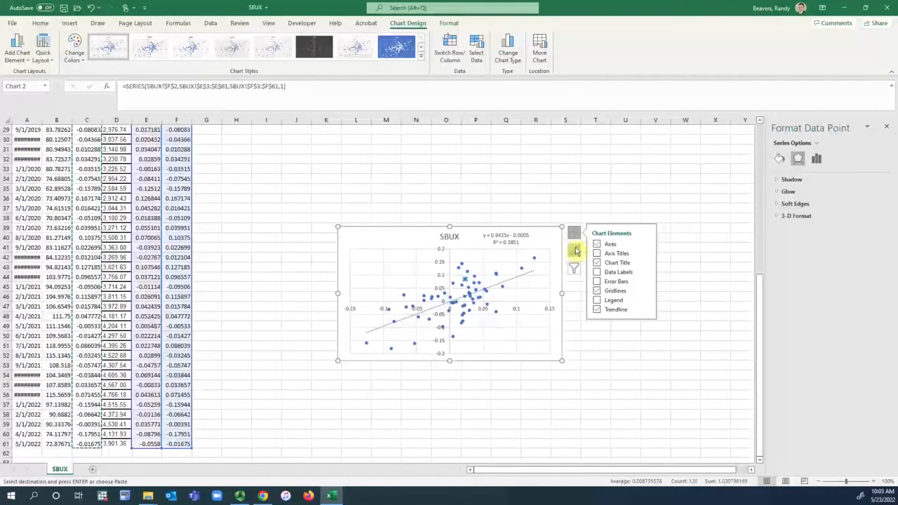
pyautogui.click(574, 251)
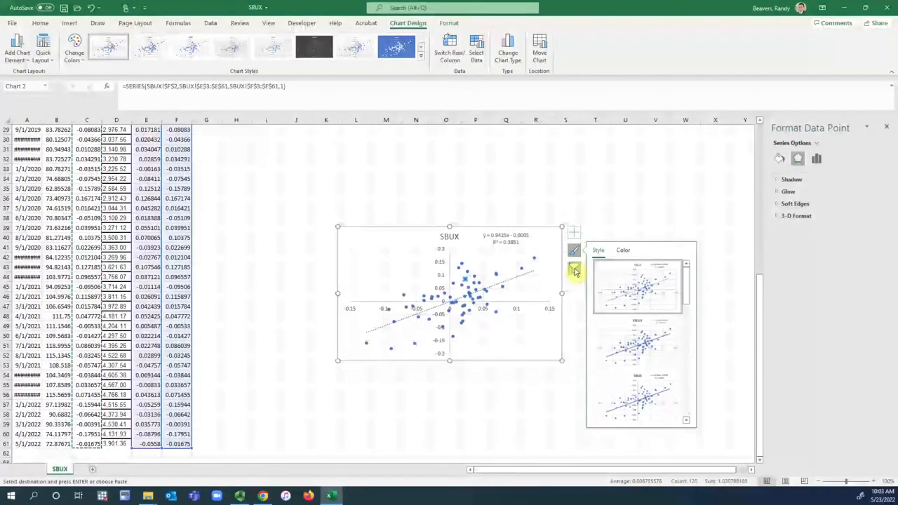
pyautogui.click(575, 269)
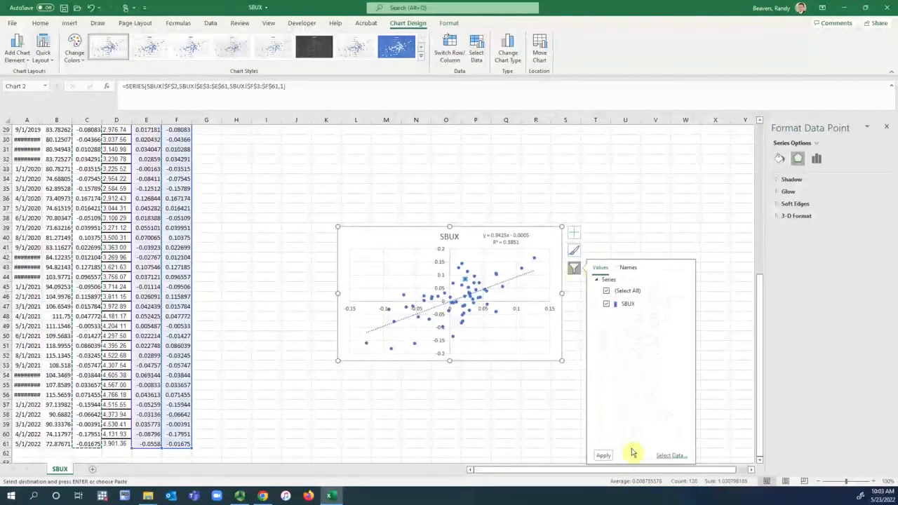
pyautogui.click(671, 457)
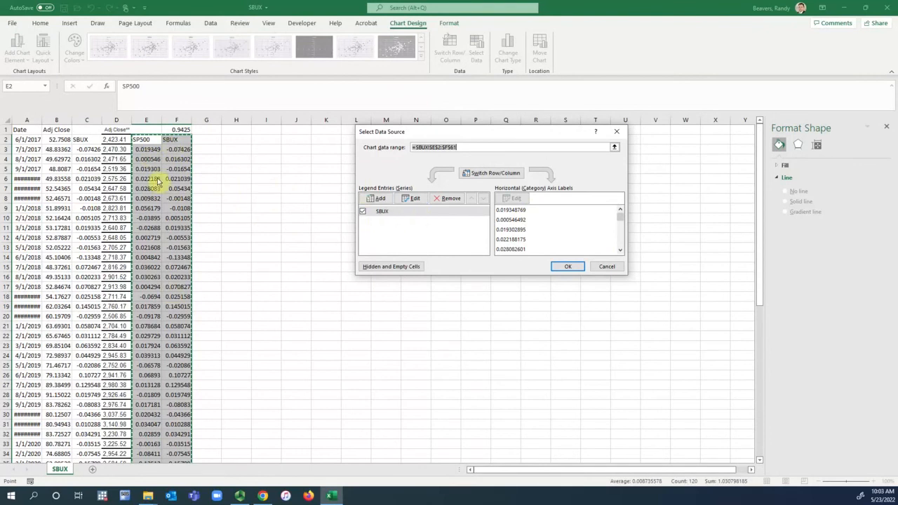
pyautogui.click(576, 268)
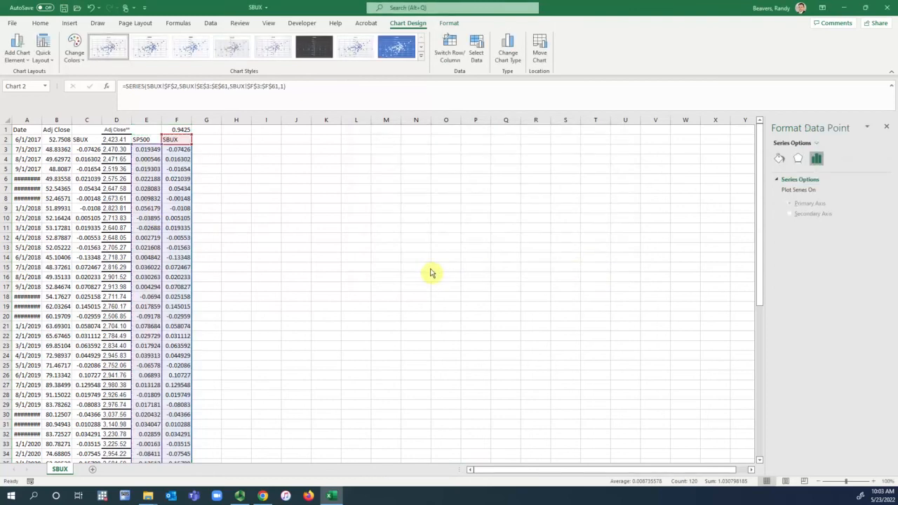
# Zoom to the SBUX chart to read its trendline equation and R-squared value.
pyautogui.scroll(-8, 430, 273)
pyautogui.click(383, 281)
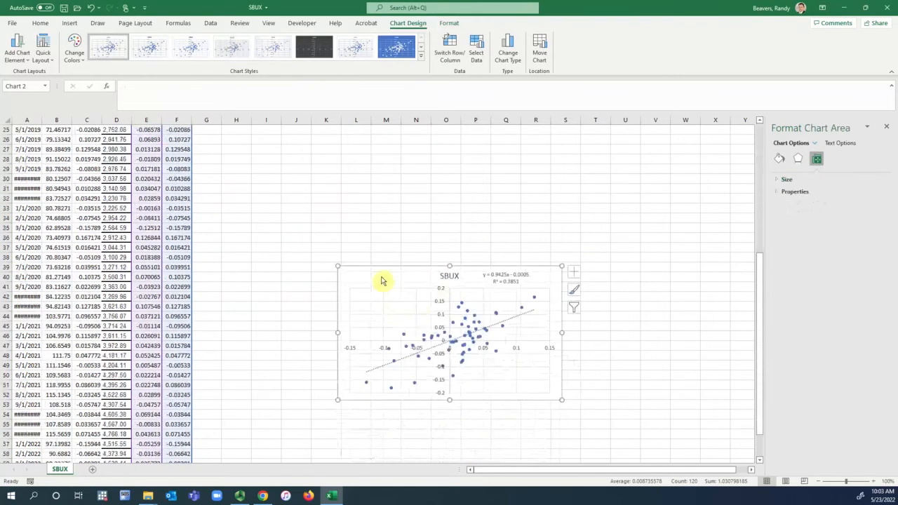
pyautogui.click(269, 23)
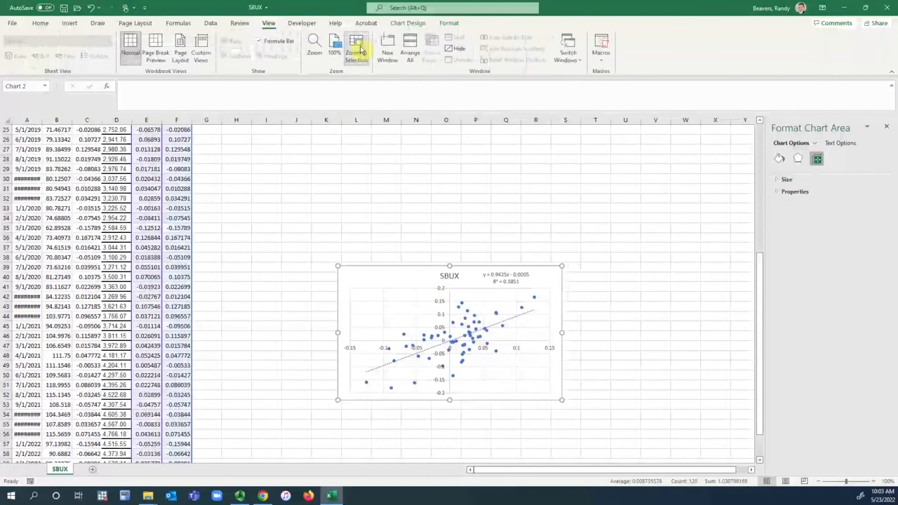
pyautogui.click(357, 50)
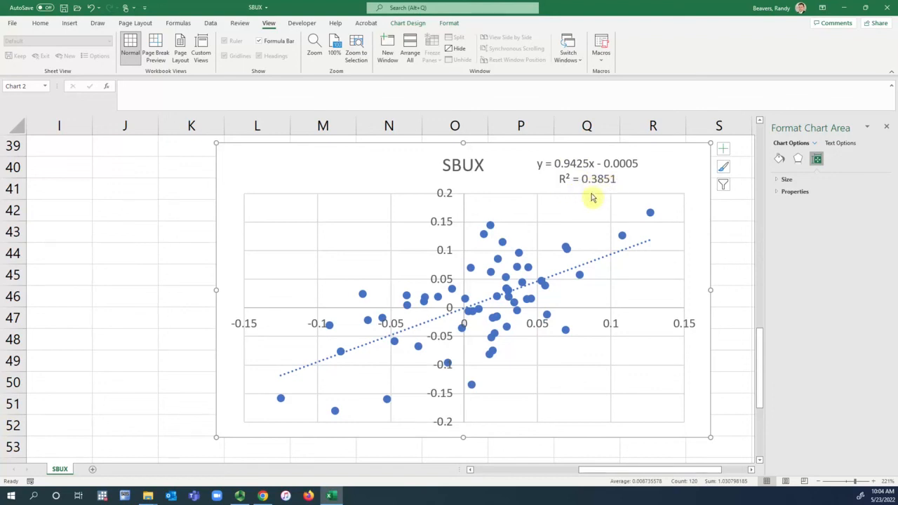
# Close the formatting pane and check that the Data Analysis tools are available for the return columns.
pyautogui.moveTo(590, 471); pyautogui.dragTo(477, 476)
pyautogui.scroll(13, 436, 327)
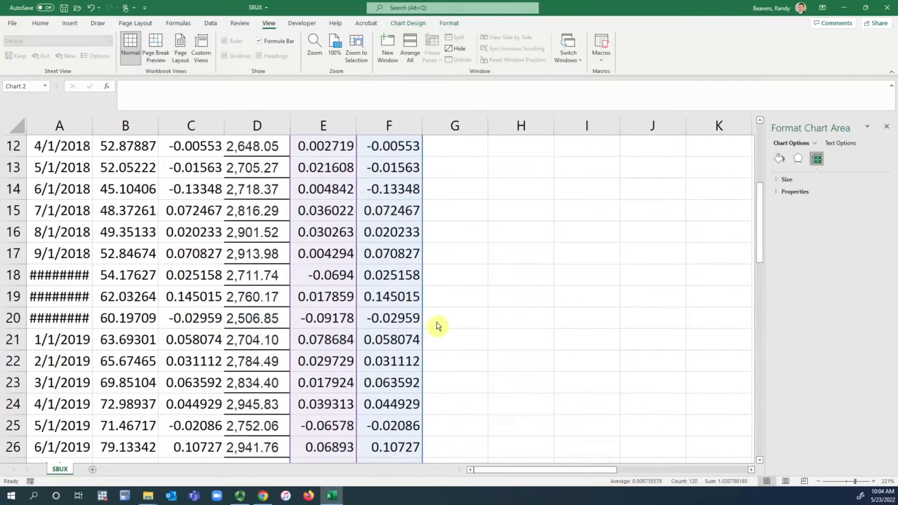
pyautogui.click(886, 130)
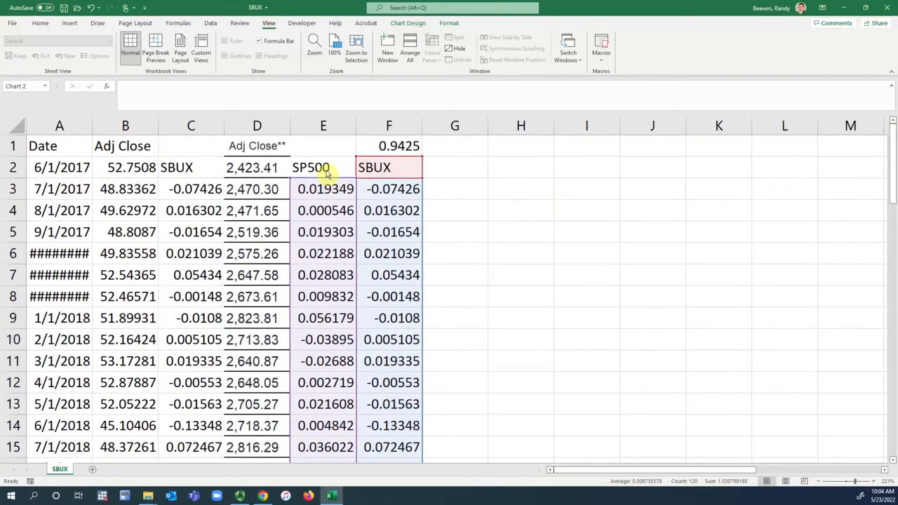
pyautogui.click(210, 23)
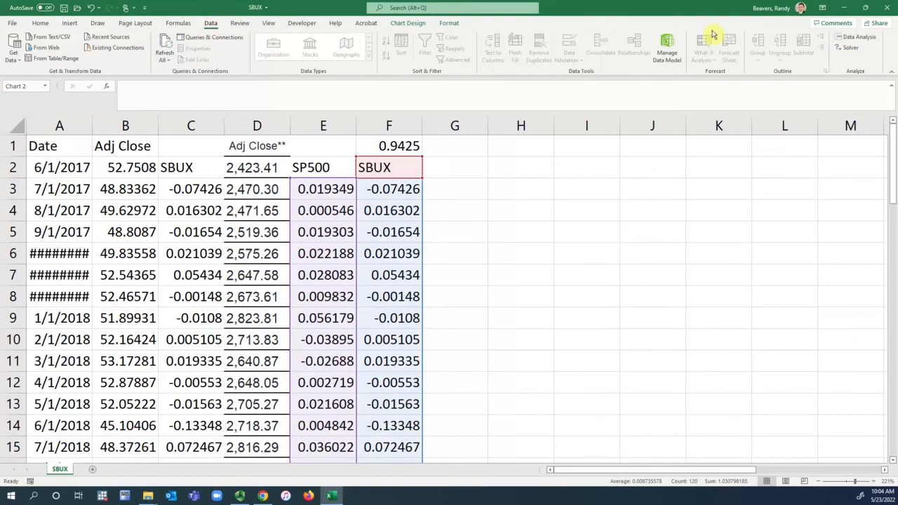
pyautogui.click(857, 38)
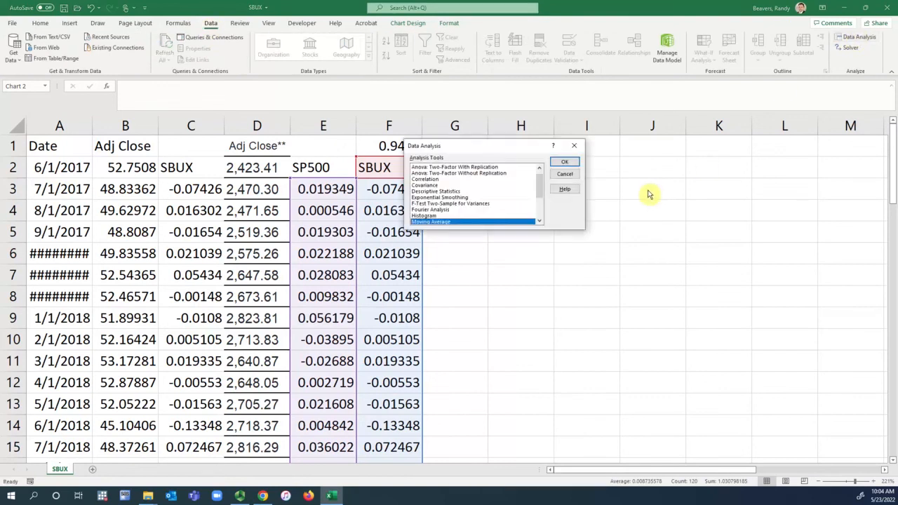
pyautogui.click(565, 174)
# Check in the Excel add-ins settings that the Analysis ToolPak is enabled.
pyautogui.click(14, 23)
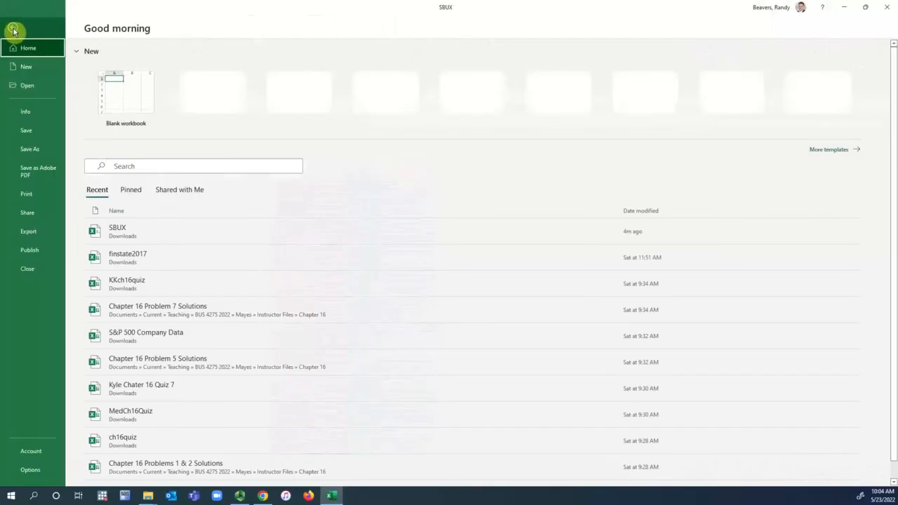
pyautogui.click(39, 469)
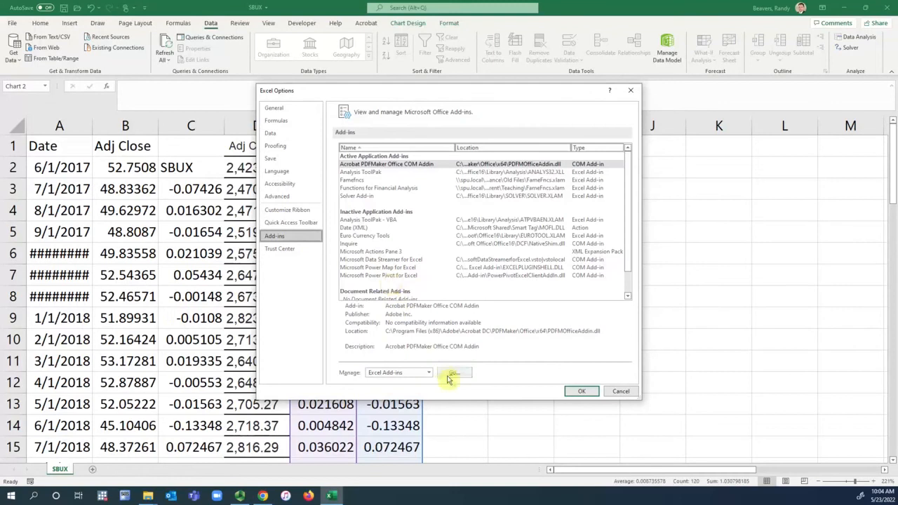
pyautogui.click(452, 374)
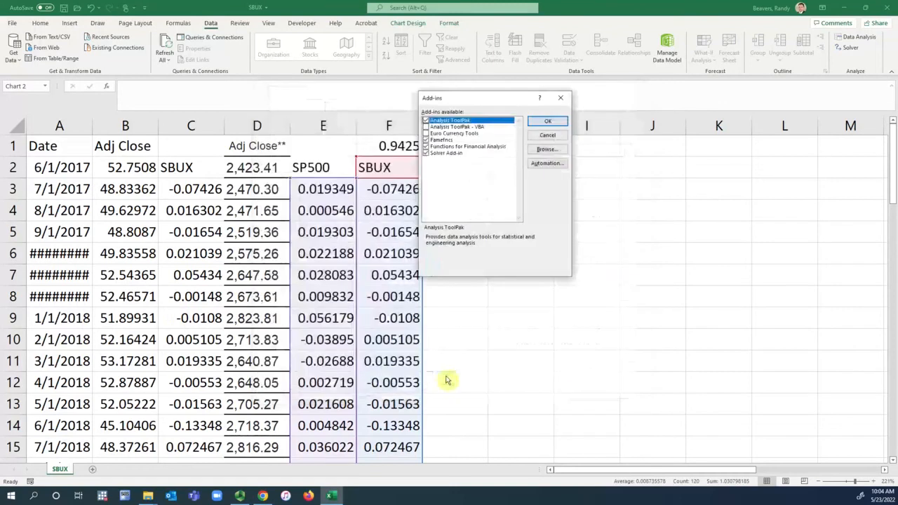
pyautogui.click(561, 124)
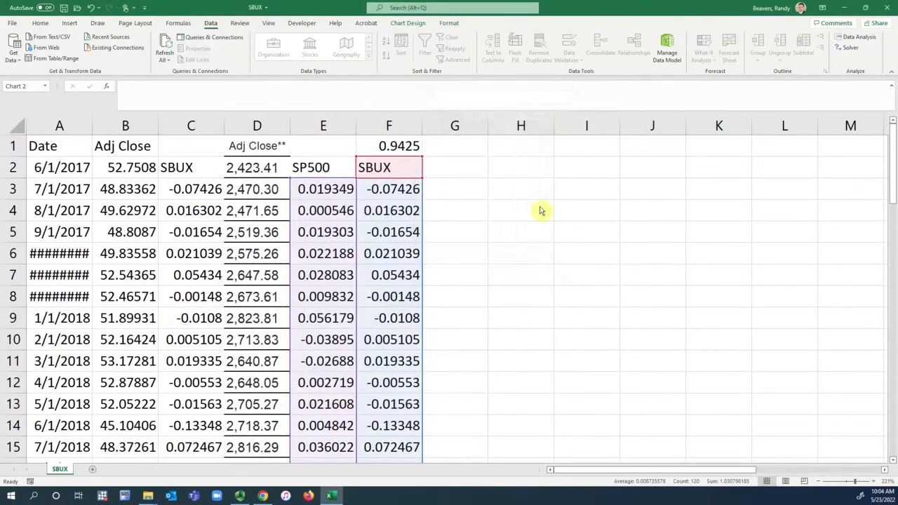
# Run a Data Analysis regression with Y range F2:F61, X range E2:E61 and labels included, outputting to a new worksheet.
pyautogui.click(857, 36)
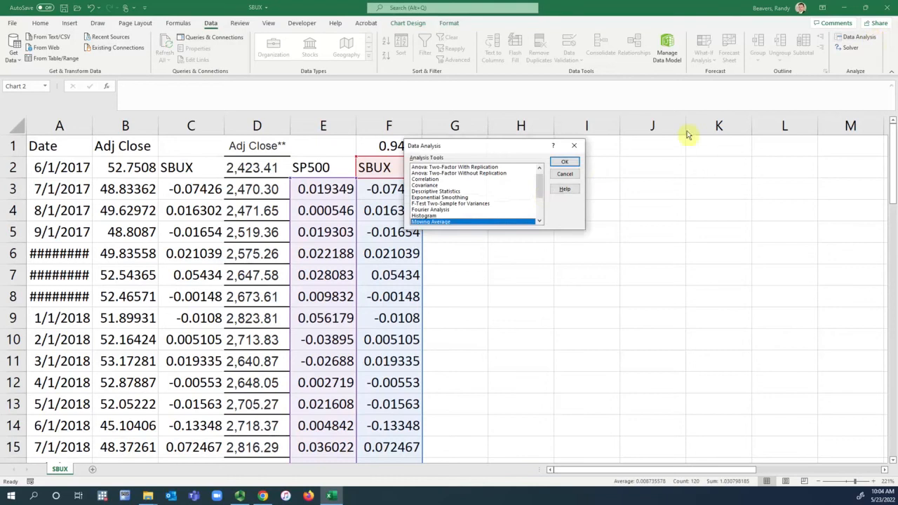
pyautogui.moveTo(546, 186); pyautogui.dragTo(542, 211)
pyautogui.click(441, 191)
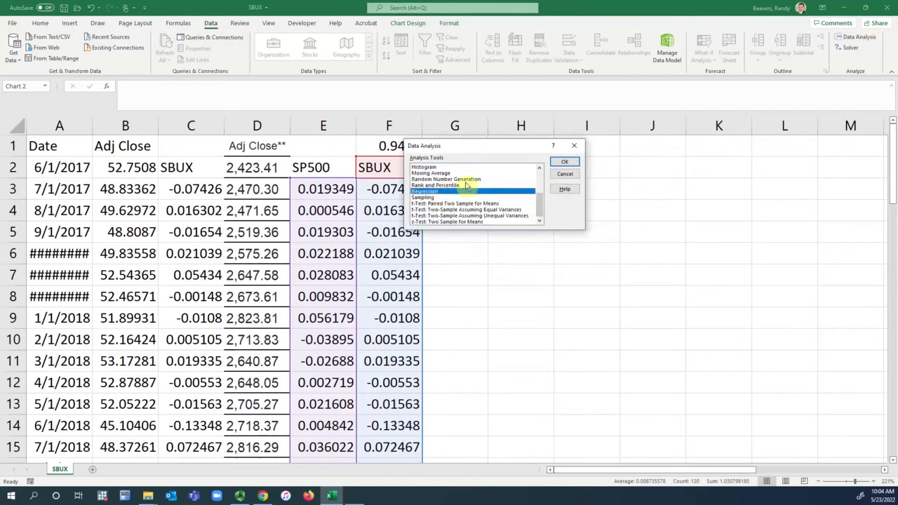
pyautogui.click(566, 161)
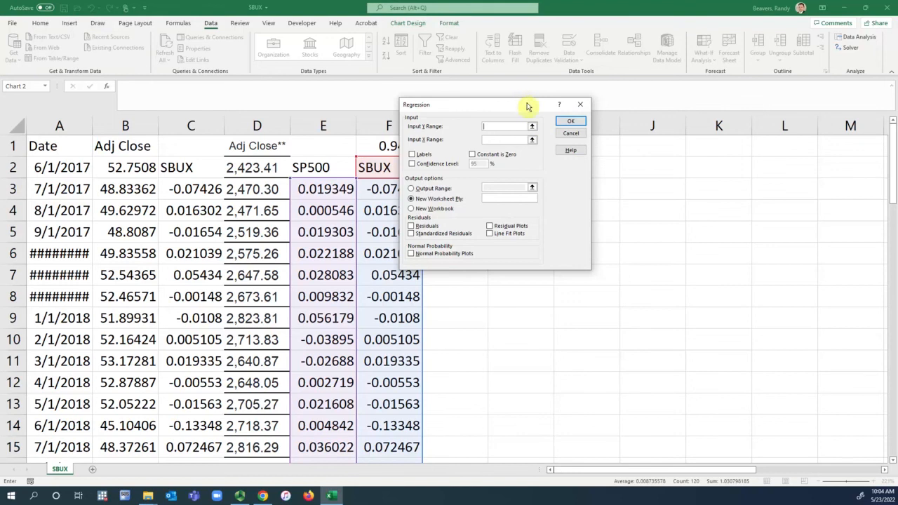
pyautogui.moveTo(526, 105); pyautogui.dragTo(626, 105)
pyautogui.moveTo(391, 166); pyautogui.dragTo(407, 427)
pyautogui.click(602, 140)
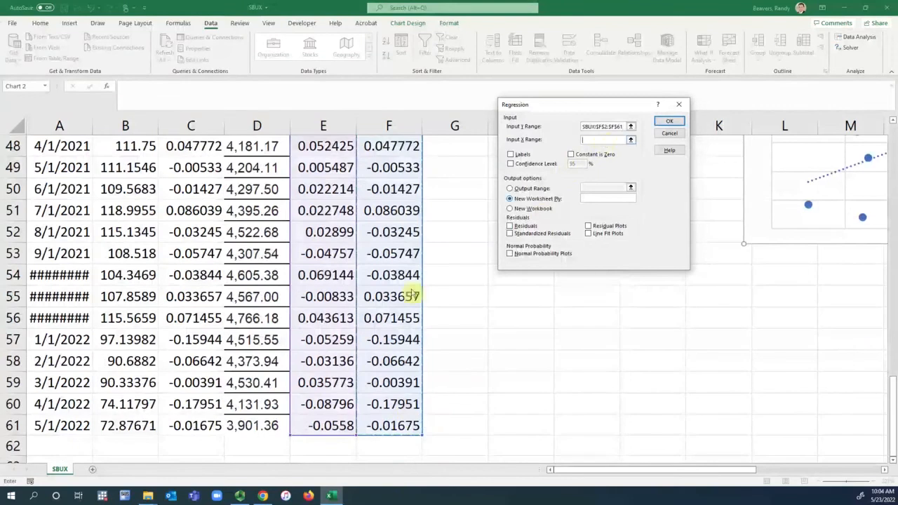
pyautogui.moveTo(316, 426); pyautogui.dragTo(321, 176)
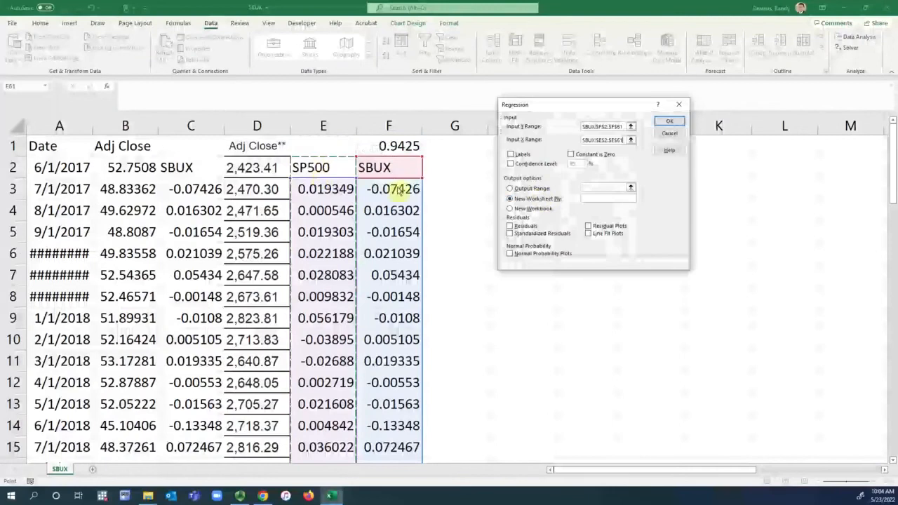
pyautogui.click(510, 156)
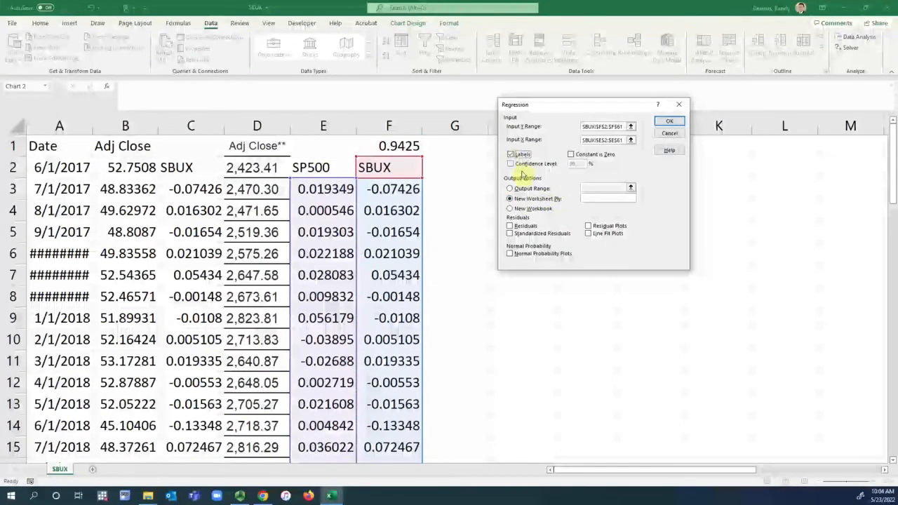
pyautogui.click(673, 122)
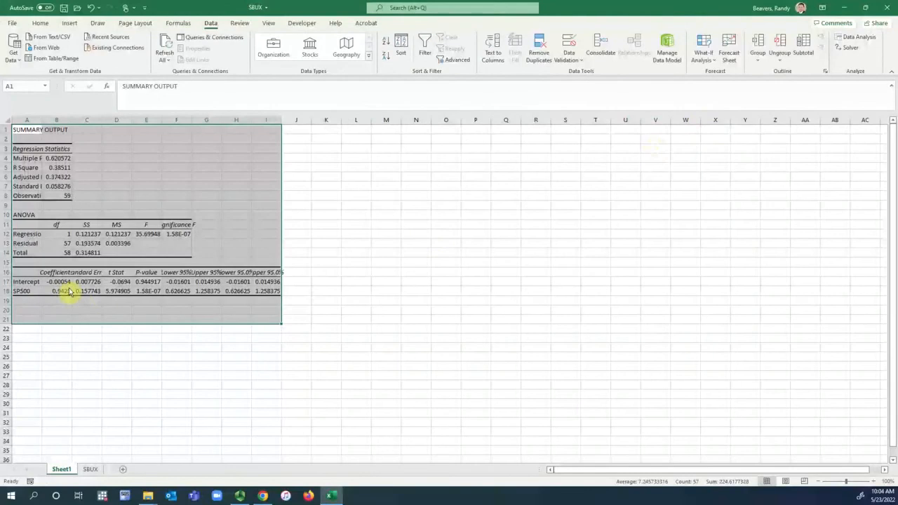
# Zoom to the regression's coefficient table in A16:D18 and examine the SP500 coefficient, t Stat and P-value plus the intercept.
pyautogui.click(65, 292)
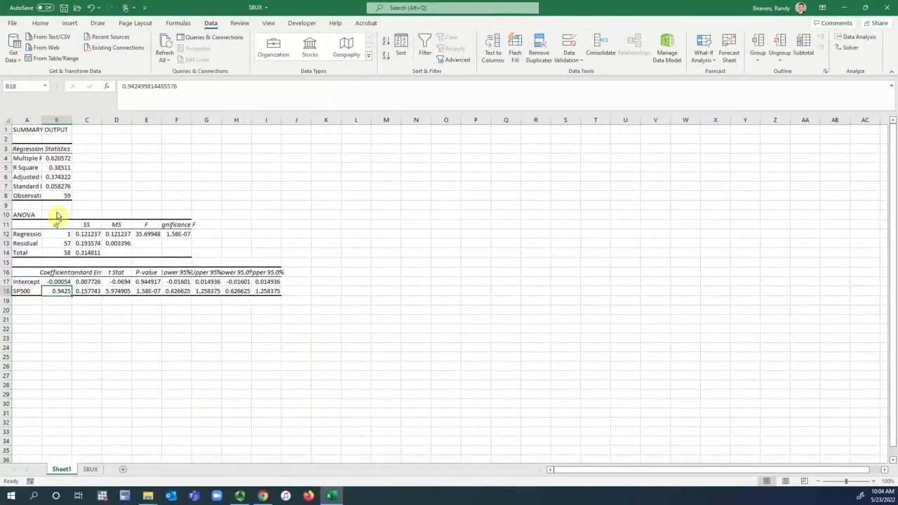
pyautogui.moveTo(28, 273); pyautogui.dragTo(123, 291)
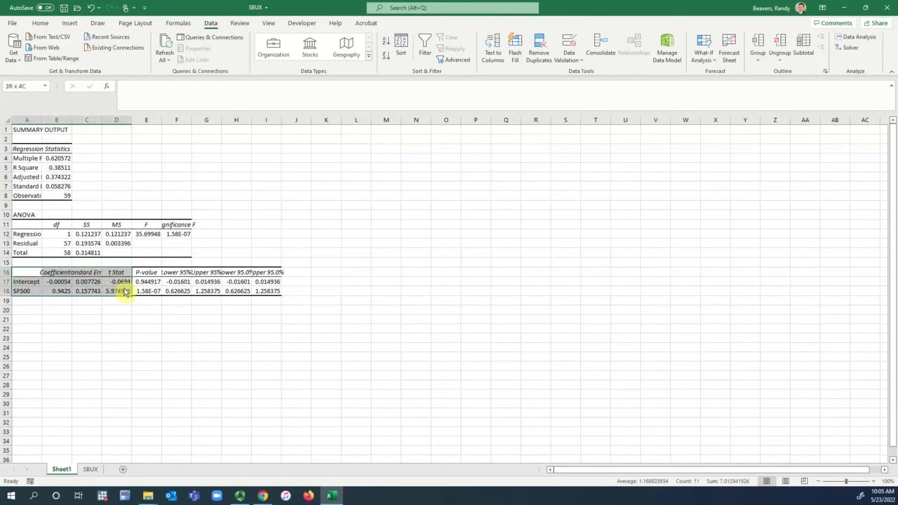
pyautogui.click(268, 22)
pyautogui.click(356, 49)
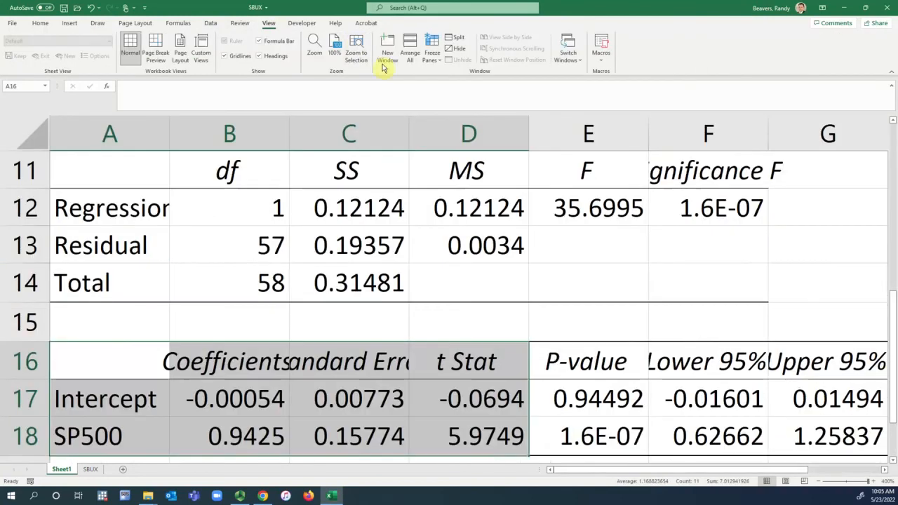
pyautogui.click(482, 436)
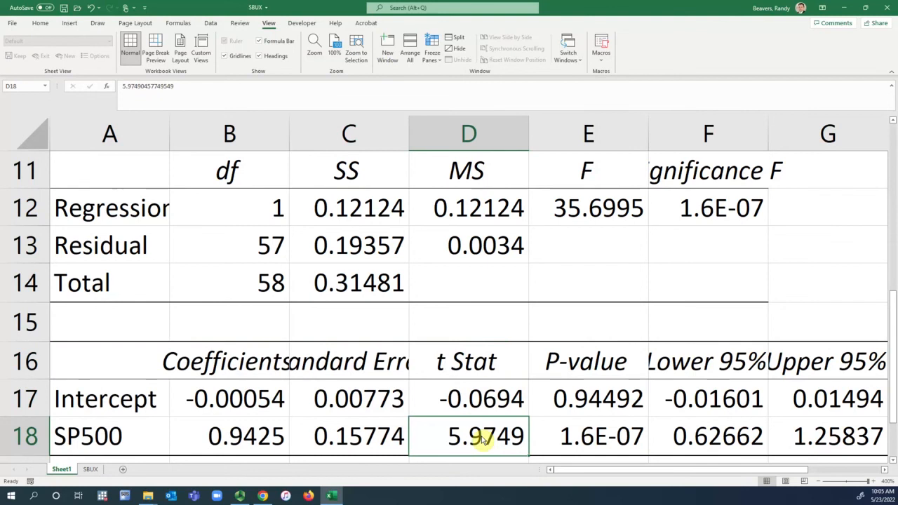
pyautogui.click(595, 444)
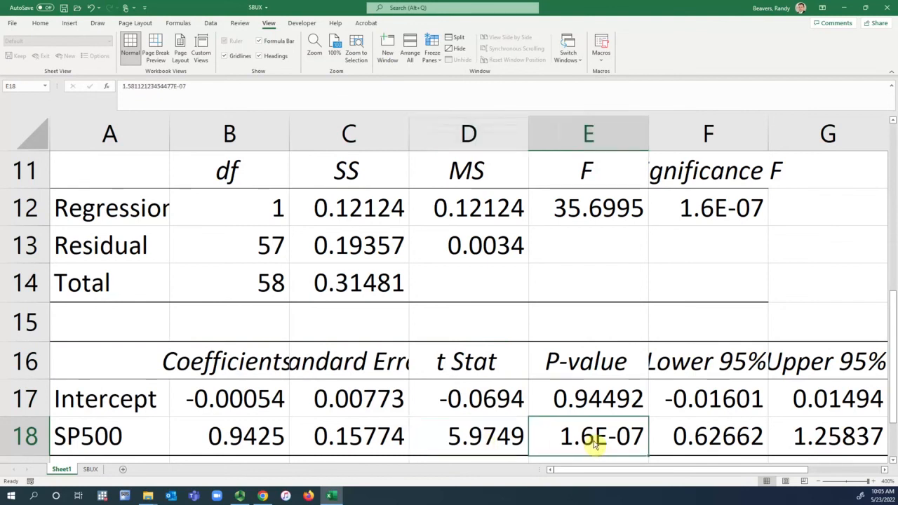
pyautogui.click(235, 439)
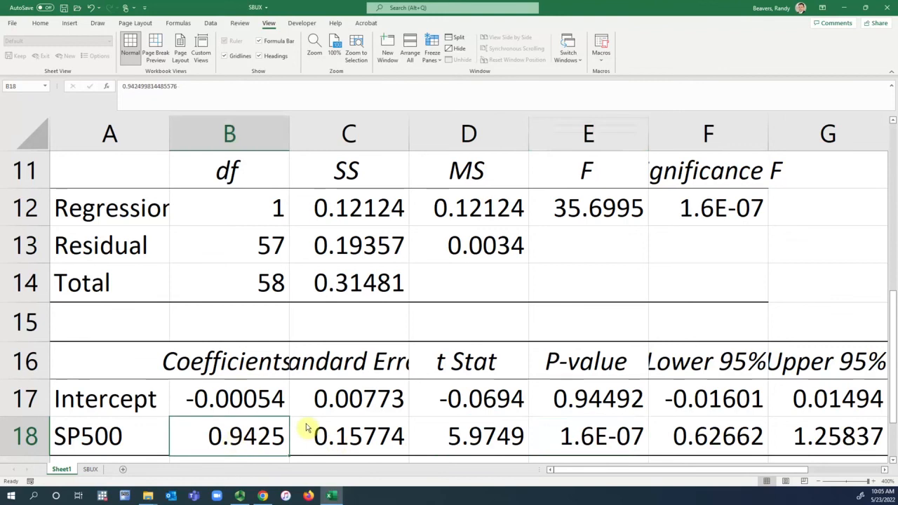
pyautogui.click(268, 402)
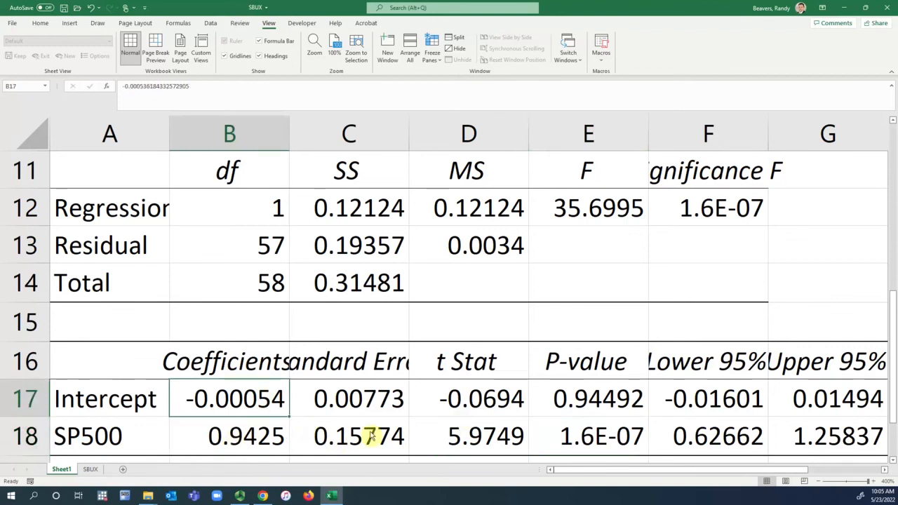
pyautogui.click(277, 438)
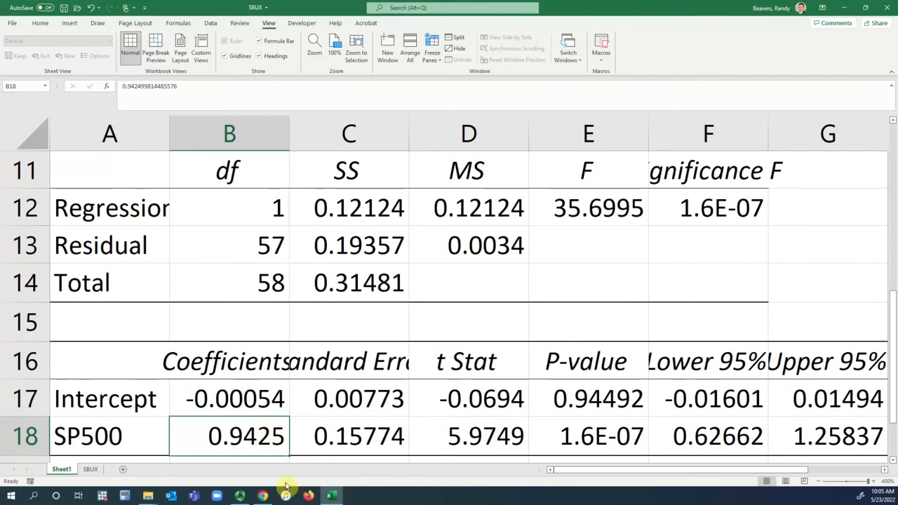
# Switch to Yahoo Finance in Chrome, look up SBUX and check its published five-year monthly beta.
pyautogui.click(262, 496)
pyautogui.scroll(20, 312, 365)
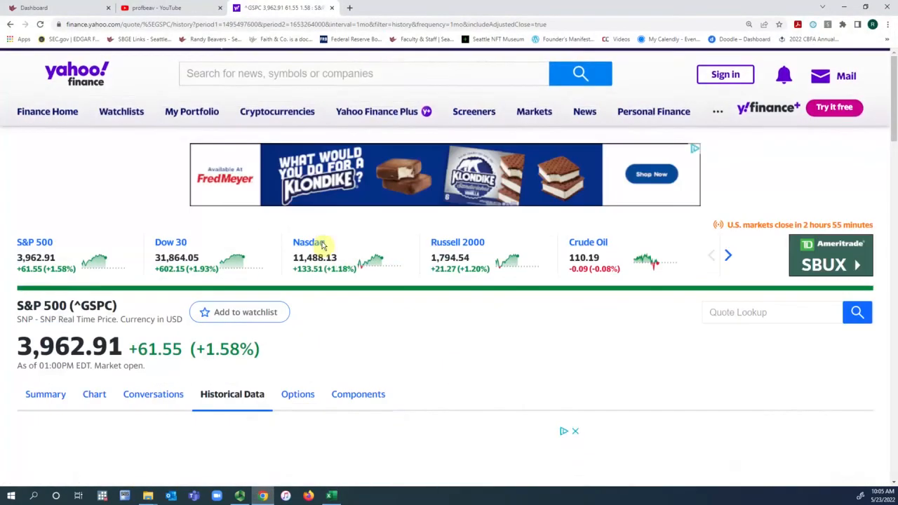
pyautogui.click(321, 86)
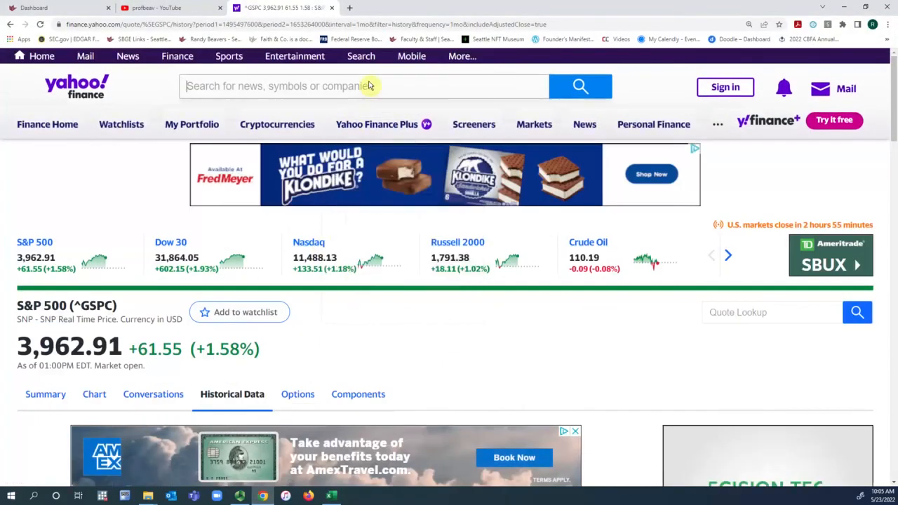
pyautogui.write('sbux')
pyautogui.click(341, 134)
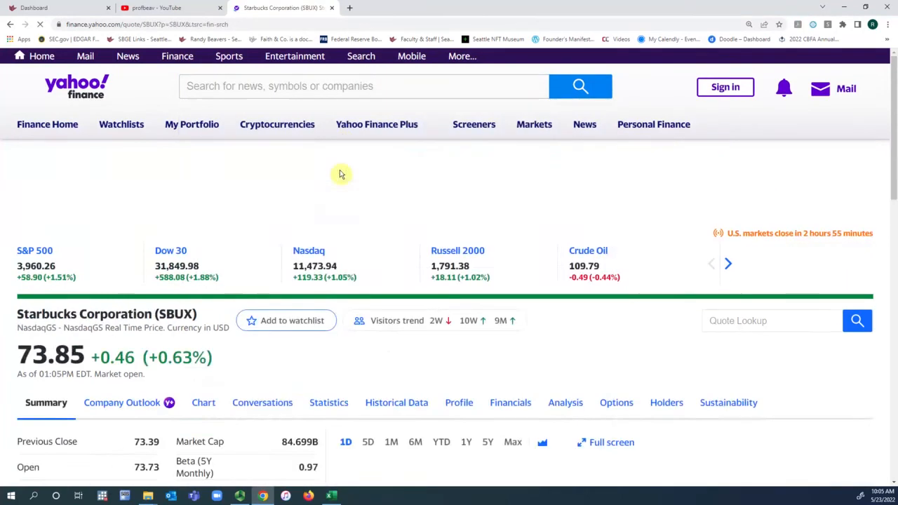
pyautogui.scroll(-3, 341, 175)
pyautogui.moveTo(291, 284); pyautogui.dragTo(315, 283)
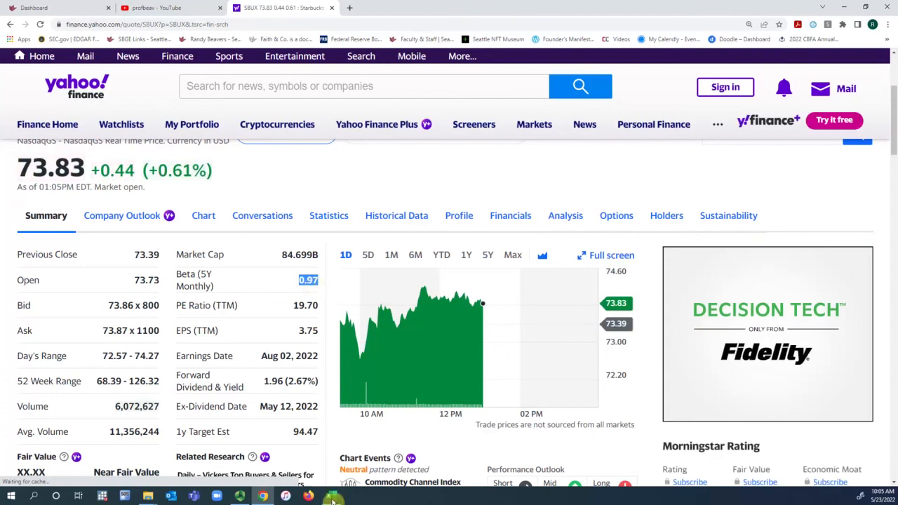
# Switch back to Excel and compare the SP500 coefficient, then review the Regression Statistics in the summary output.
pyautogui.click(332, 496)
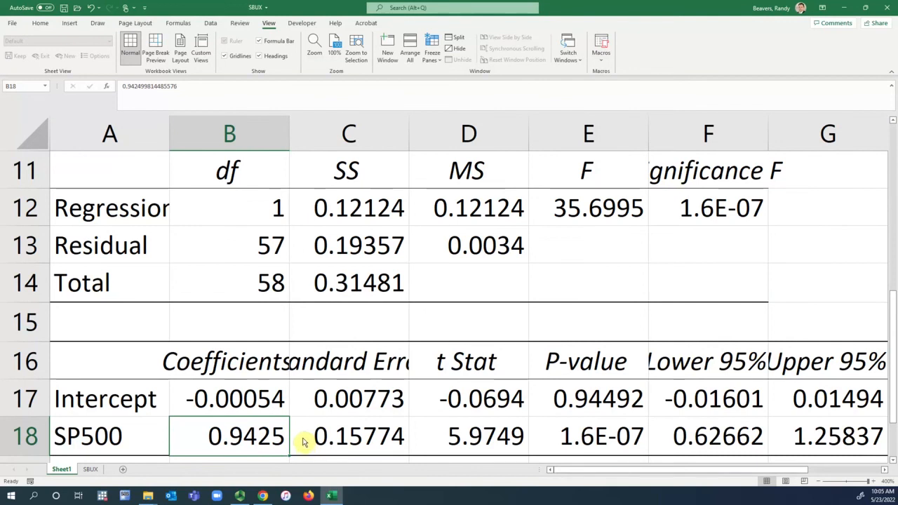
pyautogui.scroll(4, 303, 437)
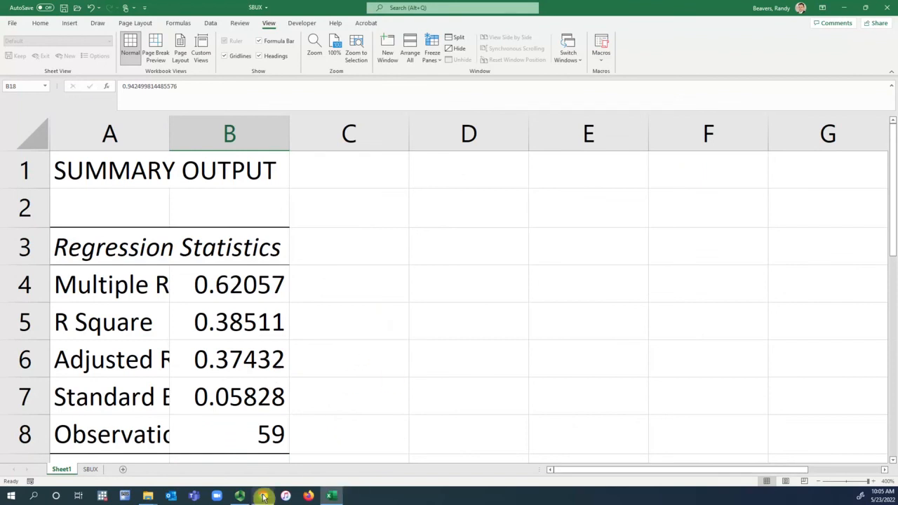
pyautogui.moveTo(263, 497)
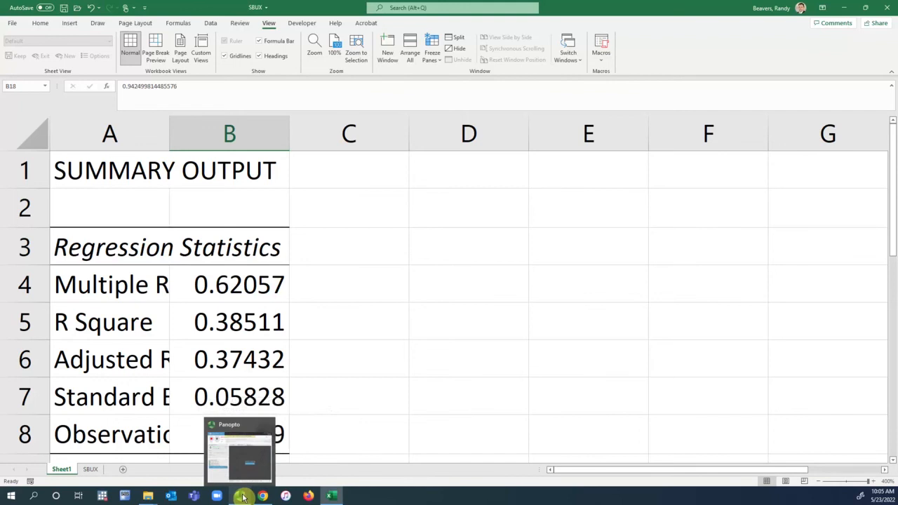
pyautogui.click(243, 496)
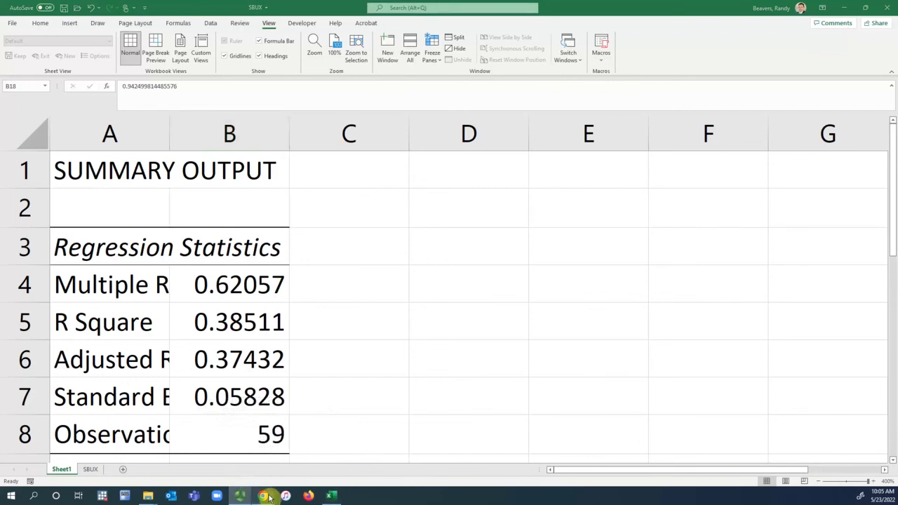